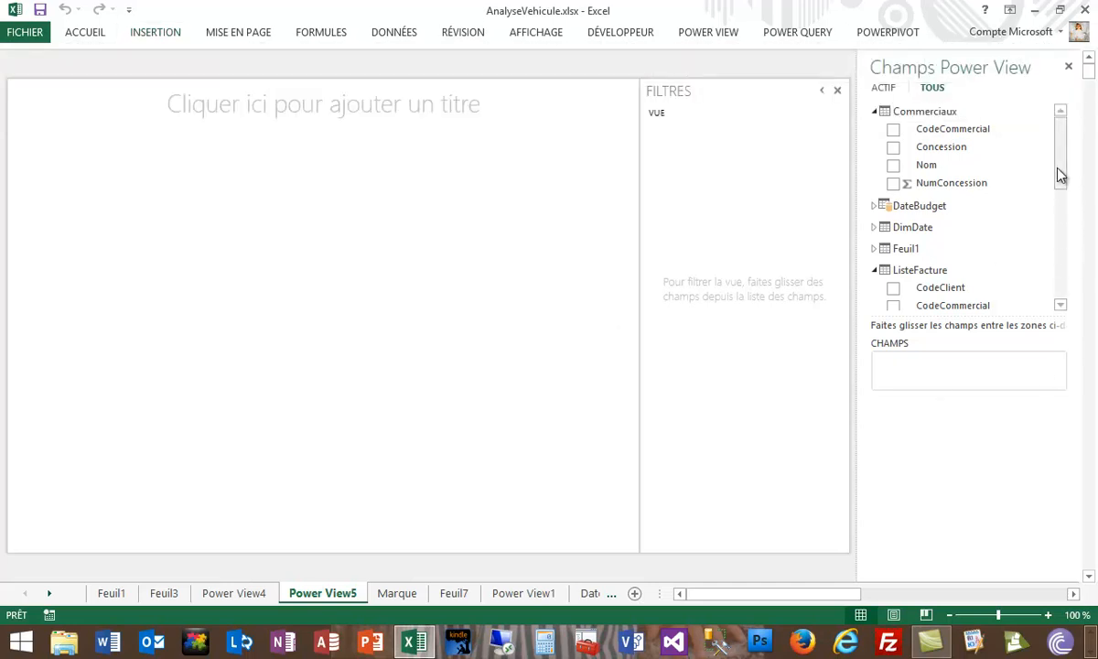
- Create a table from the Nom field of Commerciaux, make it taller and place it along the report's left edge
drag(1060, 174, 1053, 287)
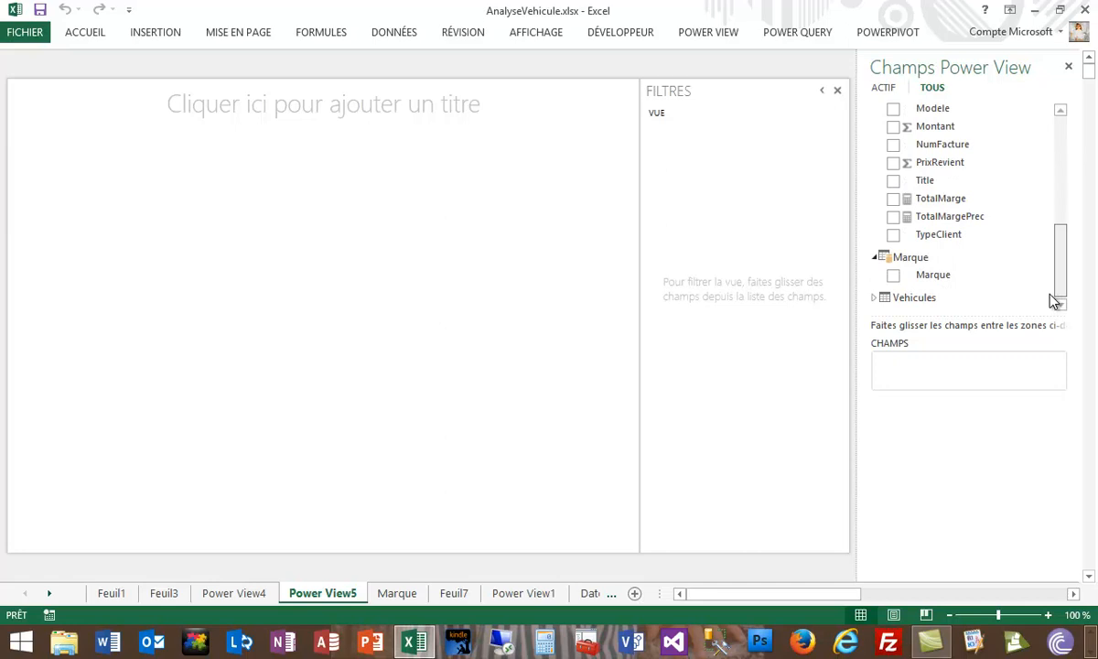
drag(1053, 302, 1078, 162)
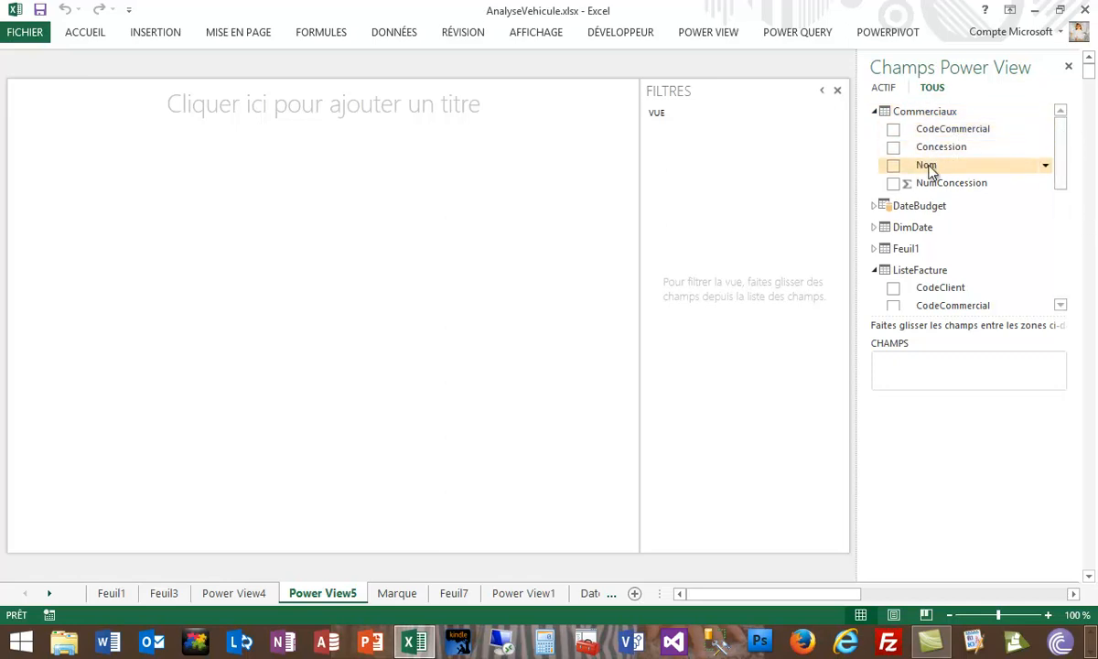
drag(927, 167, 45, 161)
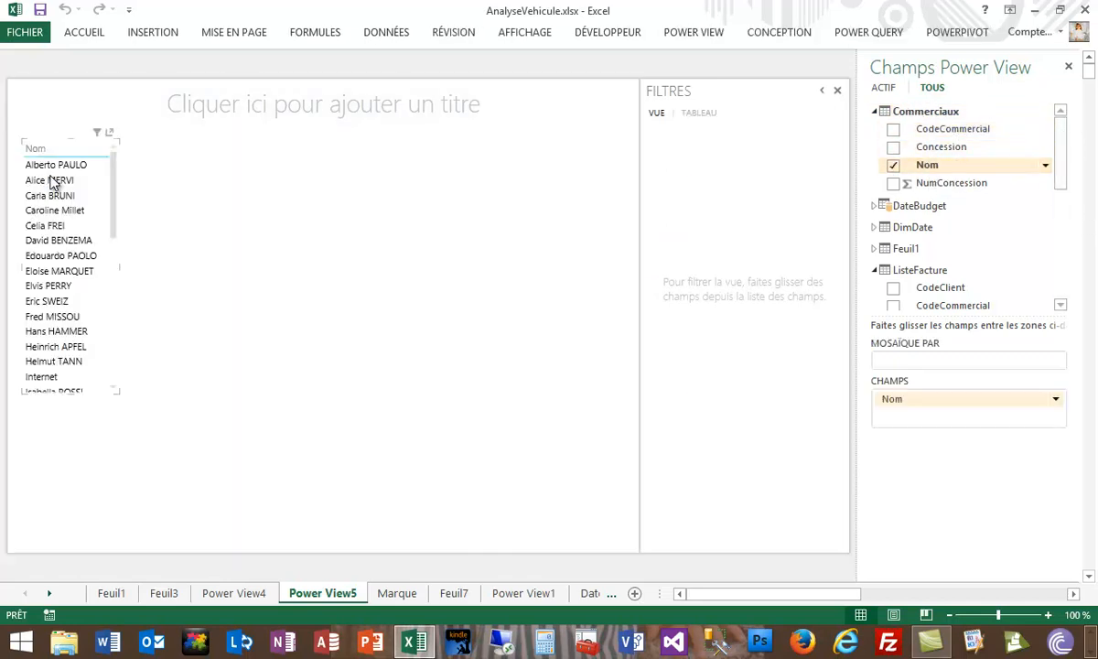
drag(72, 396, 74, 498)
drag(121, 227, 446, 244)
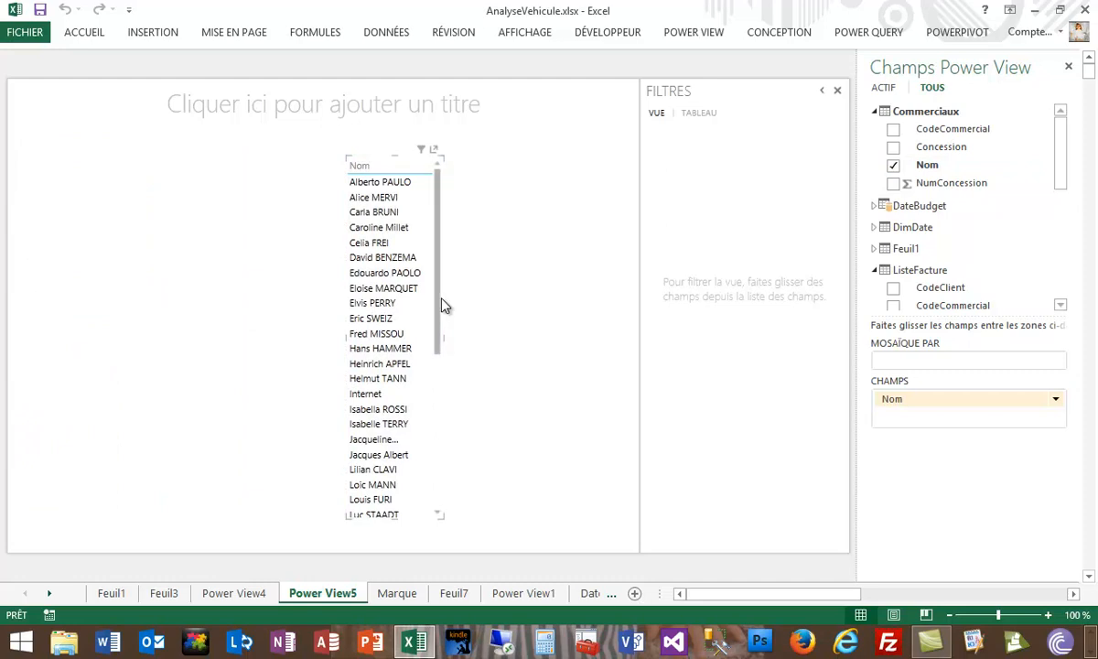
drag(441, 305, 130, 279)
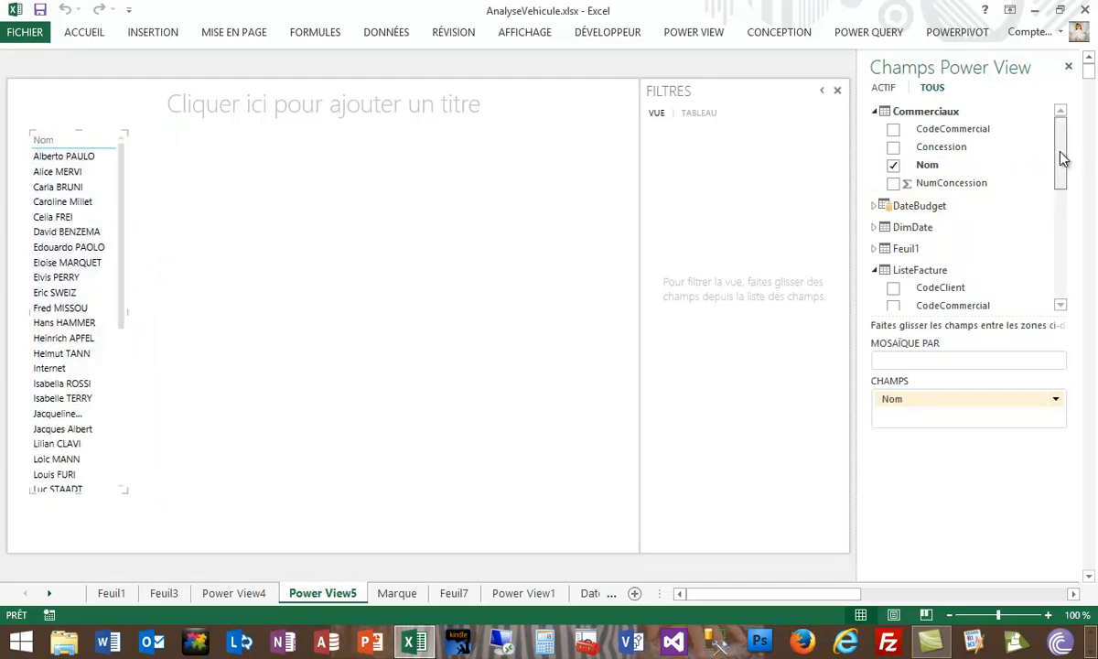
- Add ListeFacture's Montant field to the Nom table and enlarge the table to fit both columns
drag(1062, 158, 1062, 203)
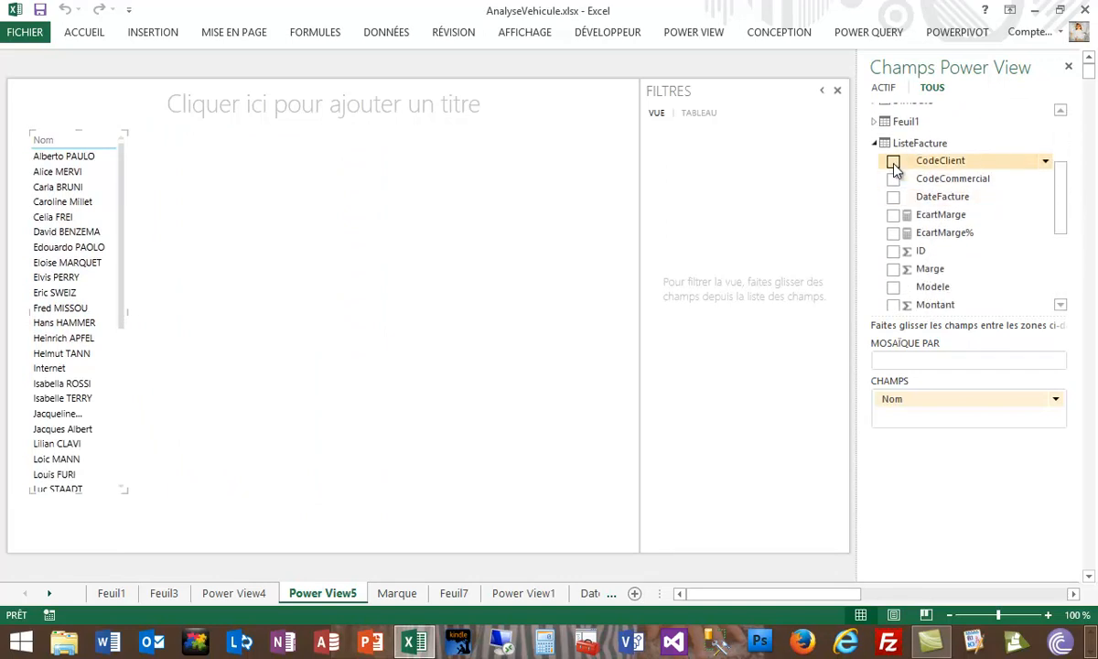
scroll(929, 229, down, 3)
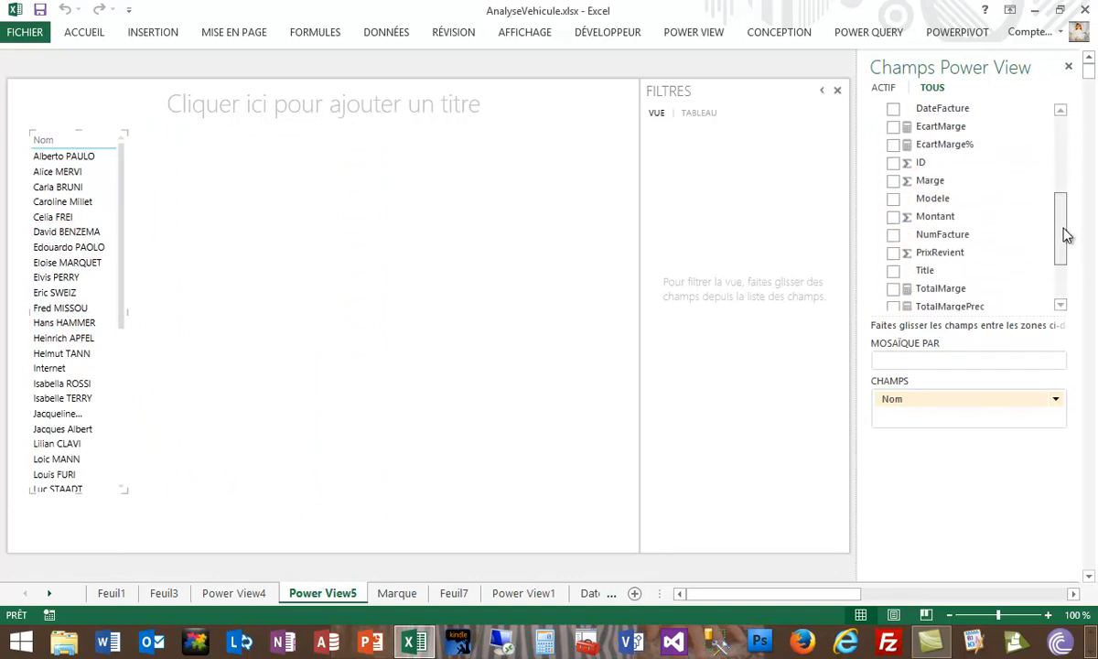
drag(931, 233, 101, 273)
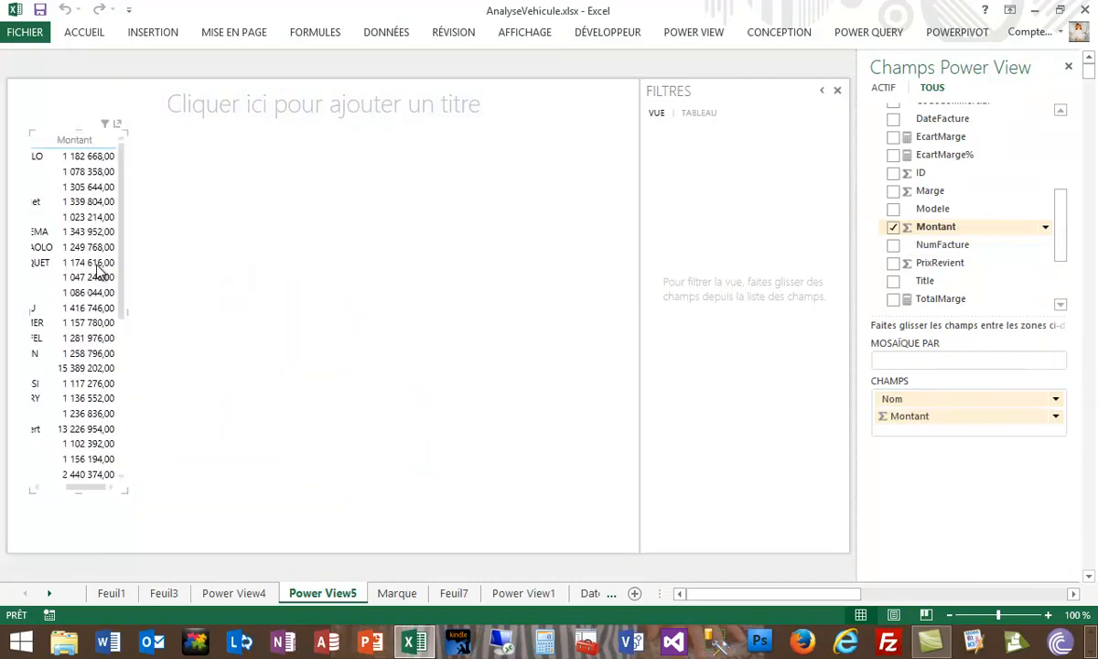
drag(128, 311, 196, 328)
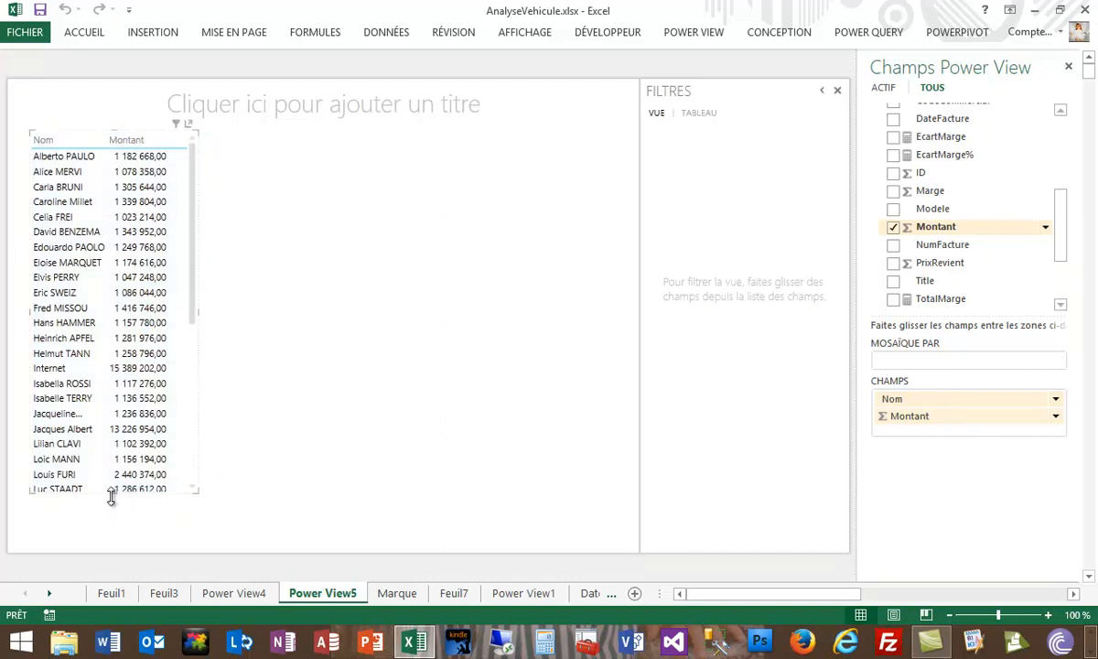
drag(111, 495, 116, 518)
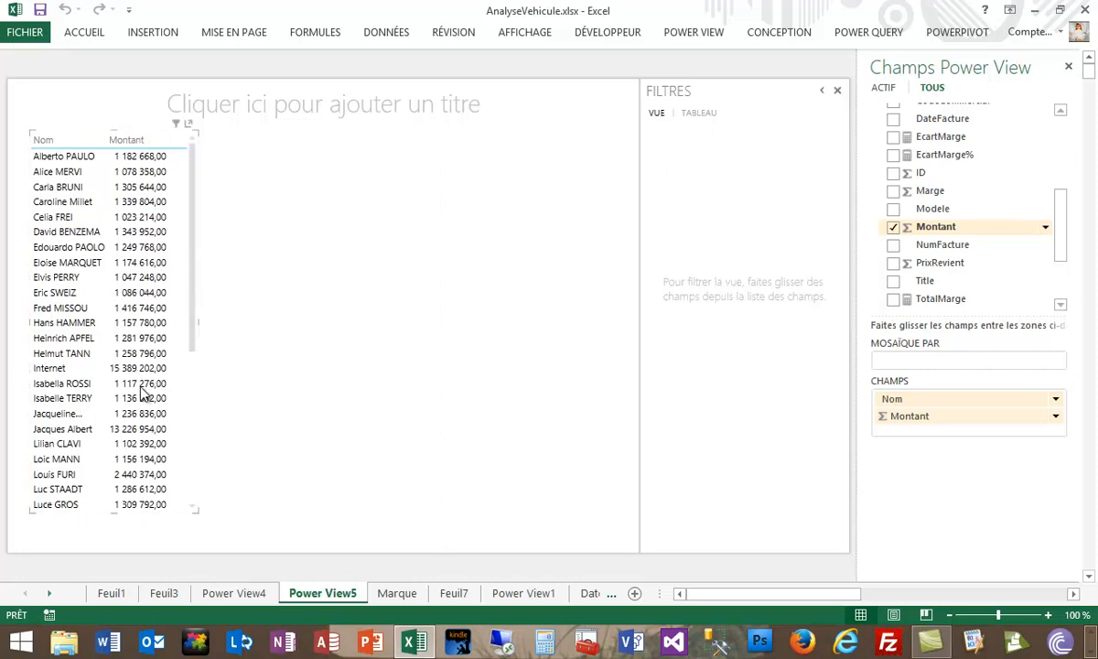
- Add DimDate's Annee field as a slicer beside the table and filter the report on 2009
drag(1061, 246, 1072, 153)
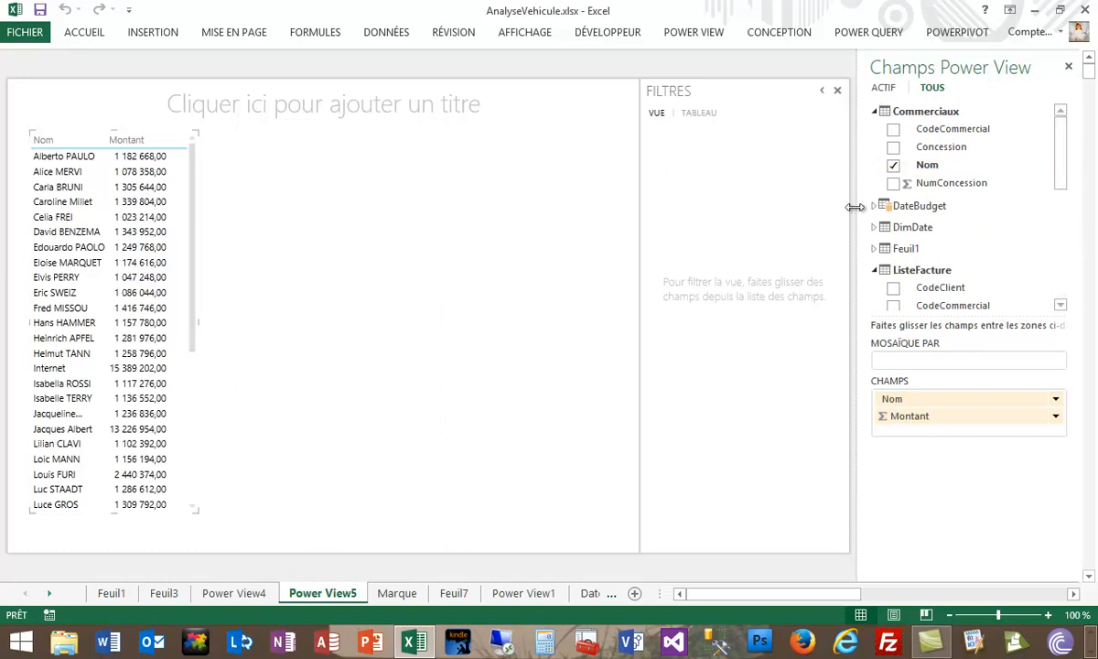
click(874, 228)
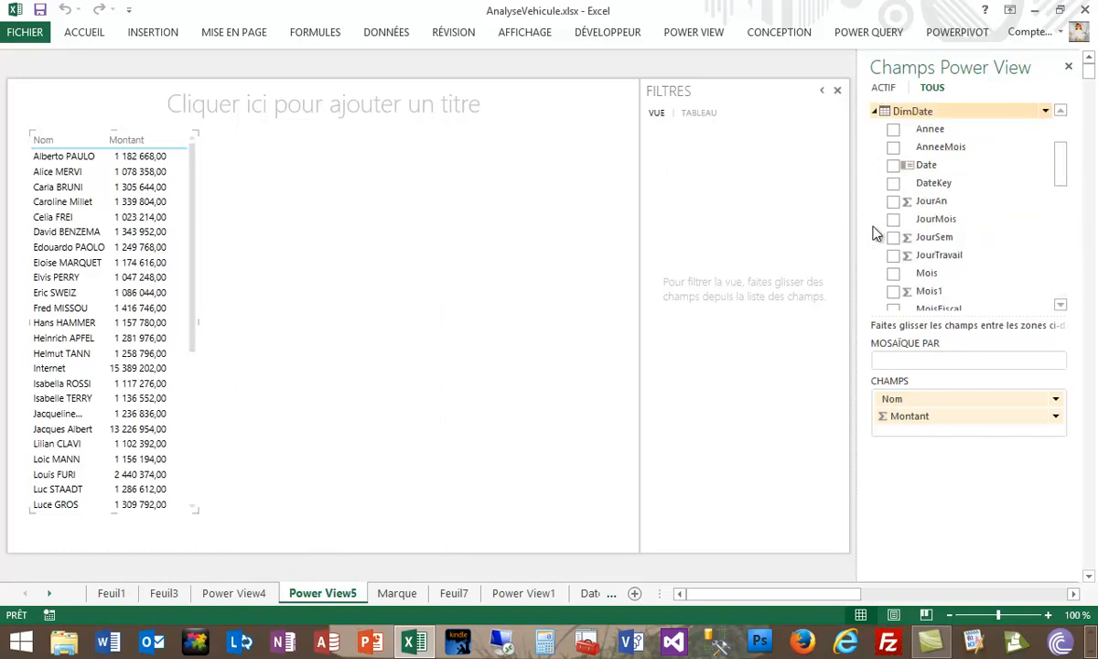
drag(935, 136, 393, 282)
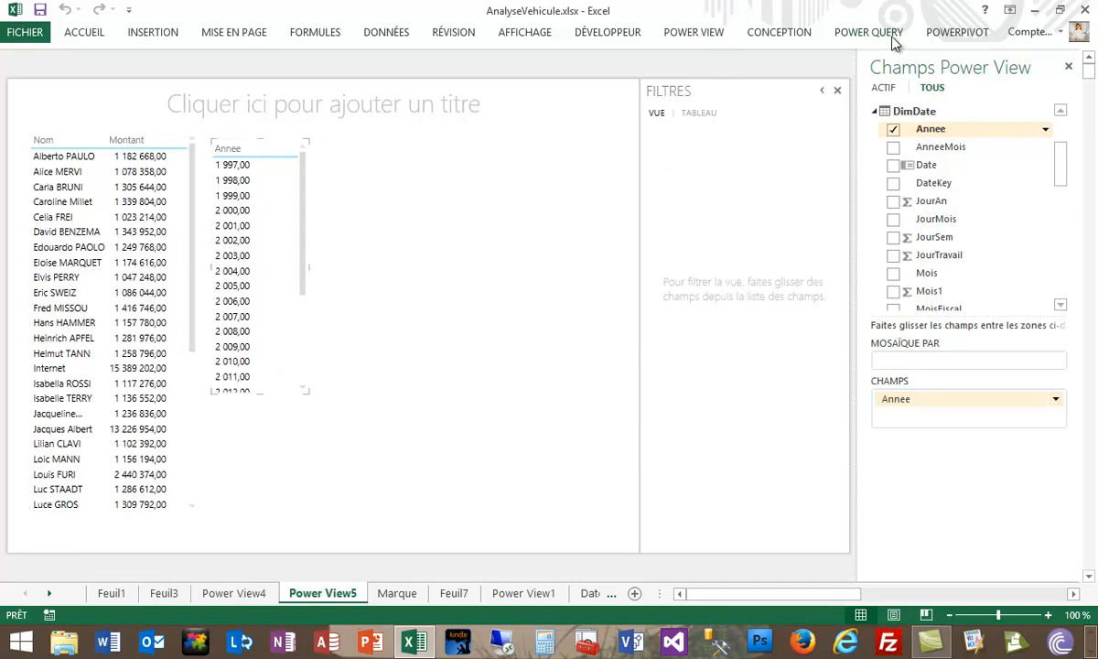
click(792, 37)
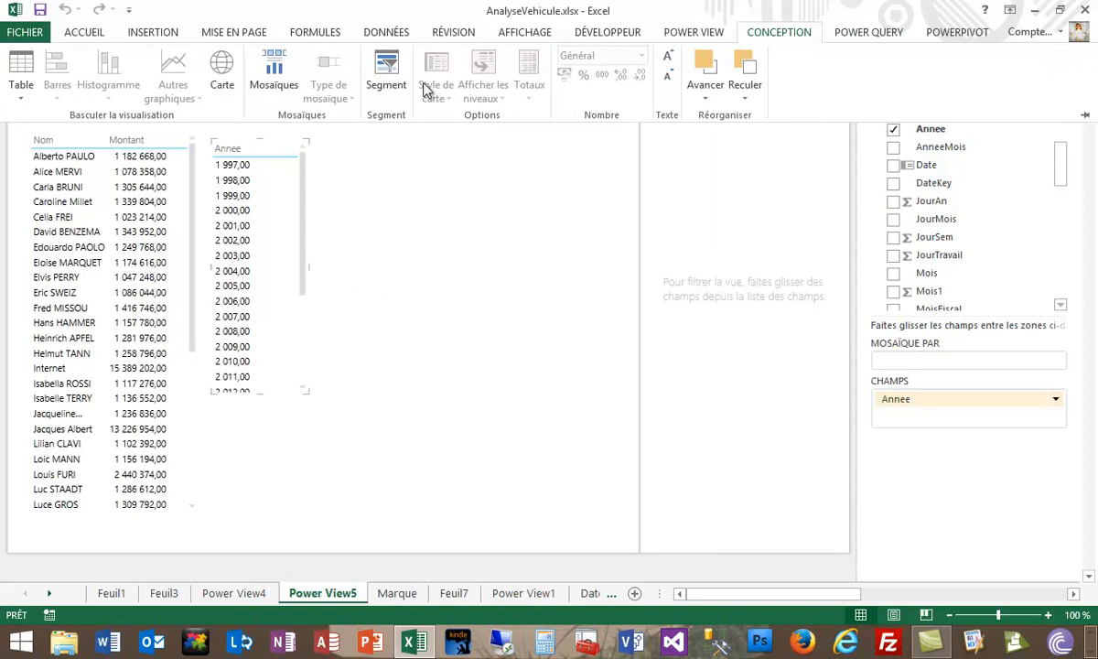
click(385, 71)
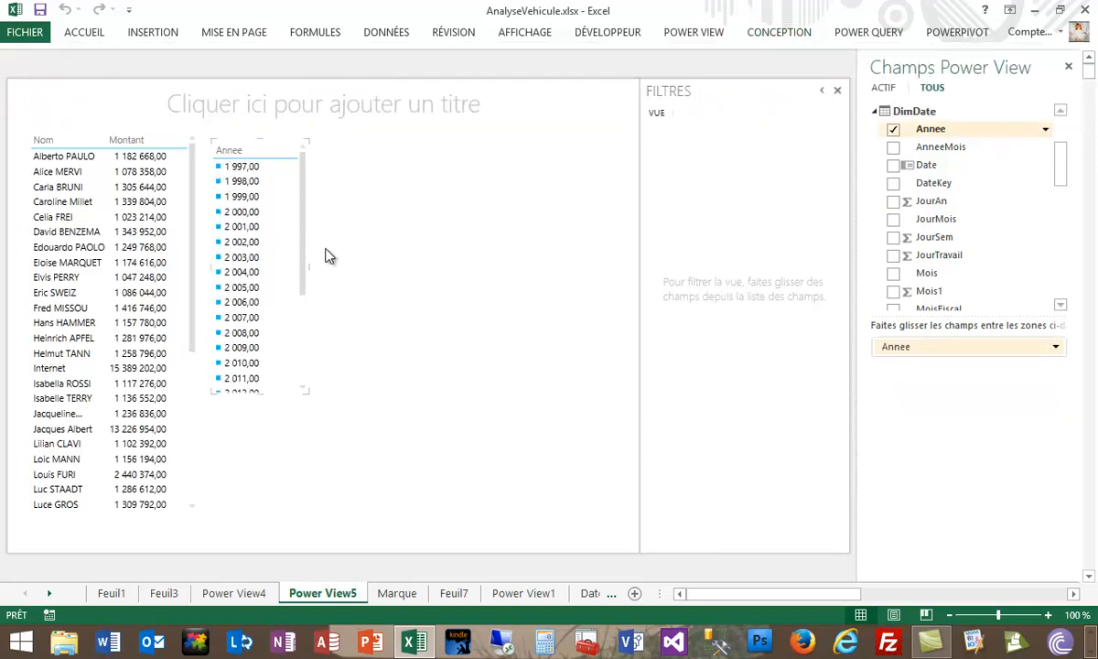
click(240, 348)
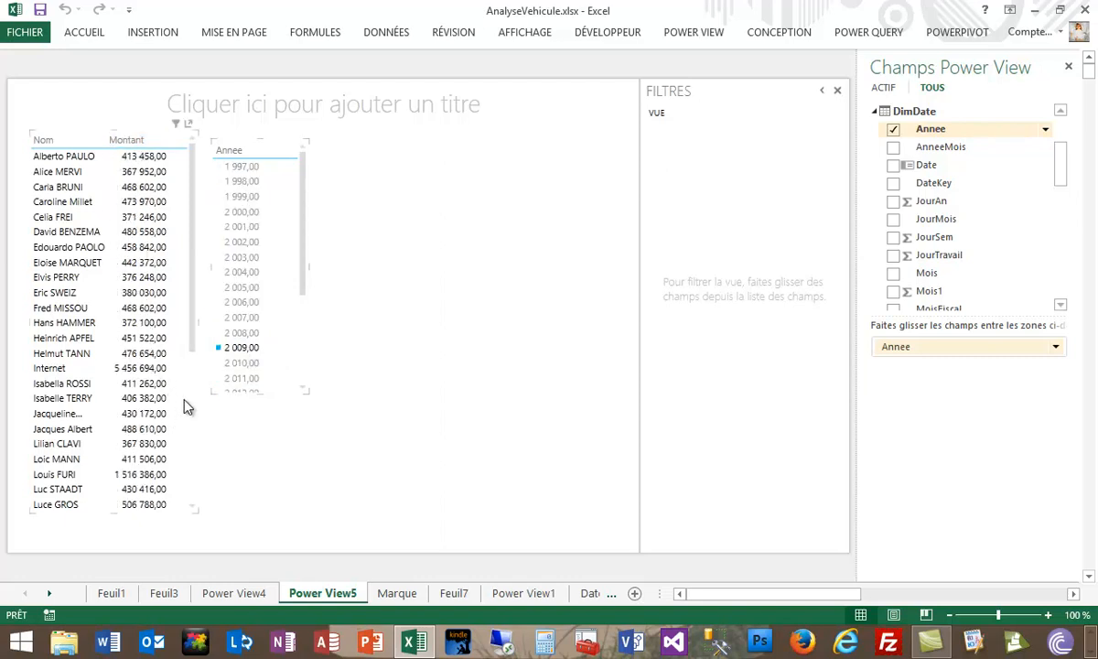
- Shrink the Annee slicer to three visible years and arrange it above the Nom and Montant table
drag(260, 394, 260, 203)
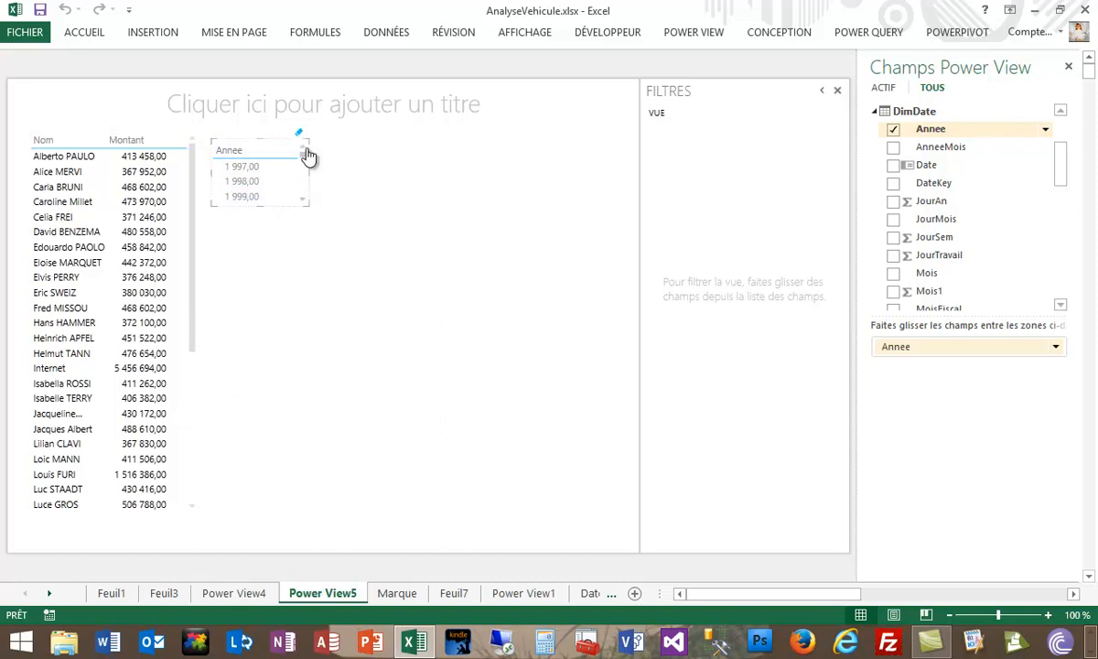
scroll(303, 161, down, 1)
scroll(304, 177, down, 2)
drag(281, 215, 103, 187)
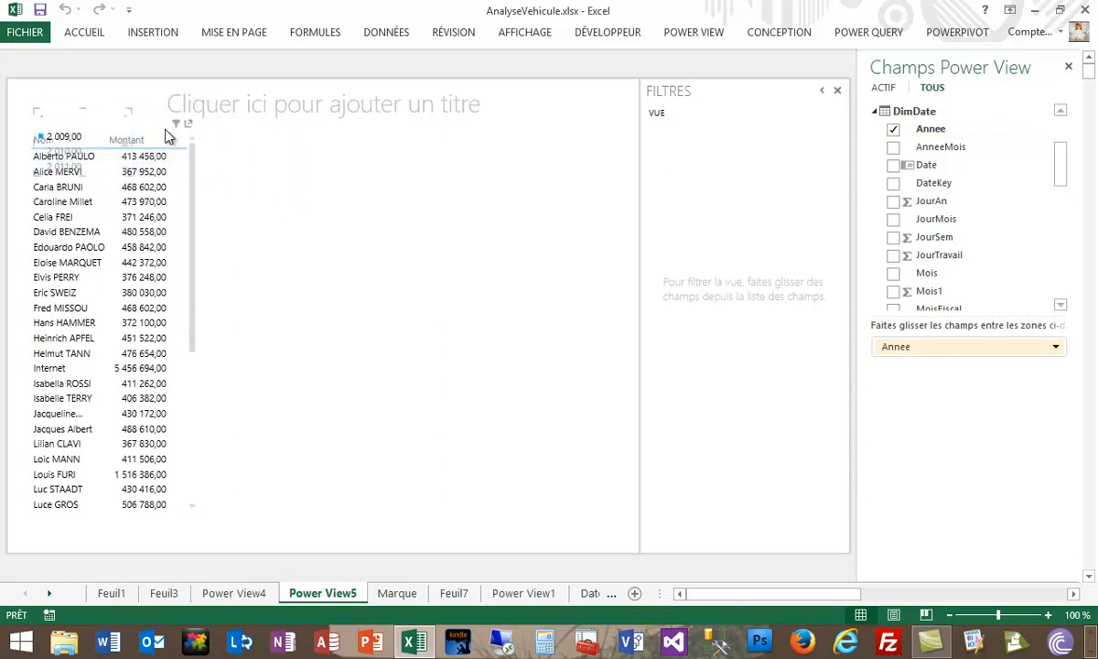
drag(202, 292, 201, 362)
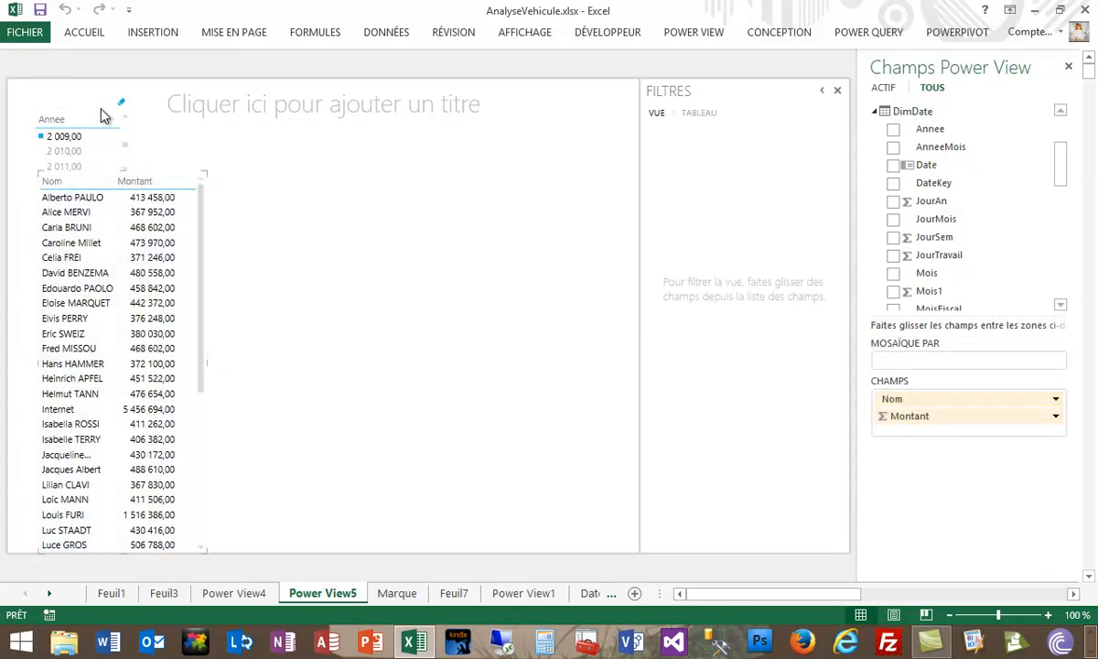
drag(132, 140, 142, 121)
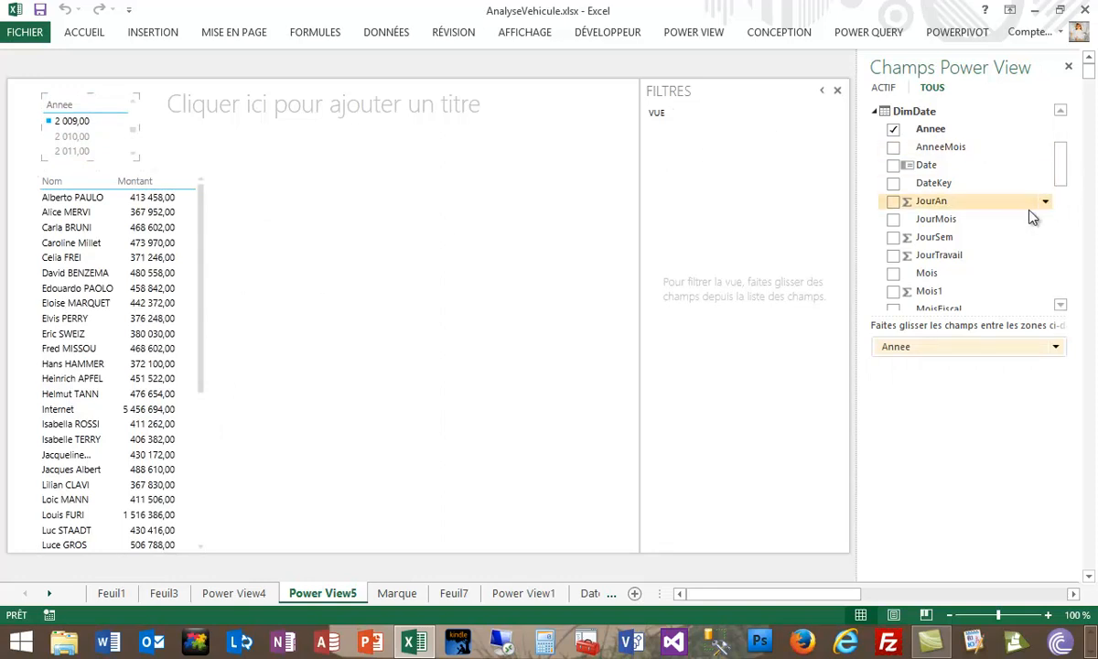
- Create a second table beside the first with the Marque field and ListeFacture's Montant
drag(1059, 155, 1062, 298)
drag(918, 275, 303, 214)
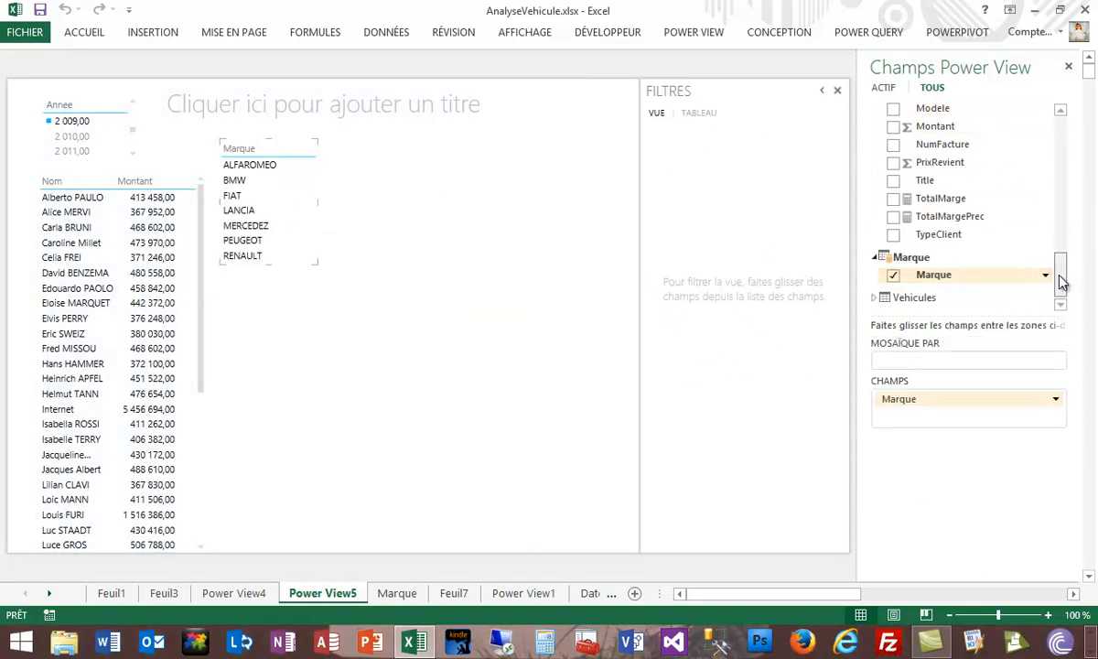
drag(1062, 282, 1062, 245)
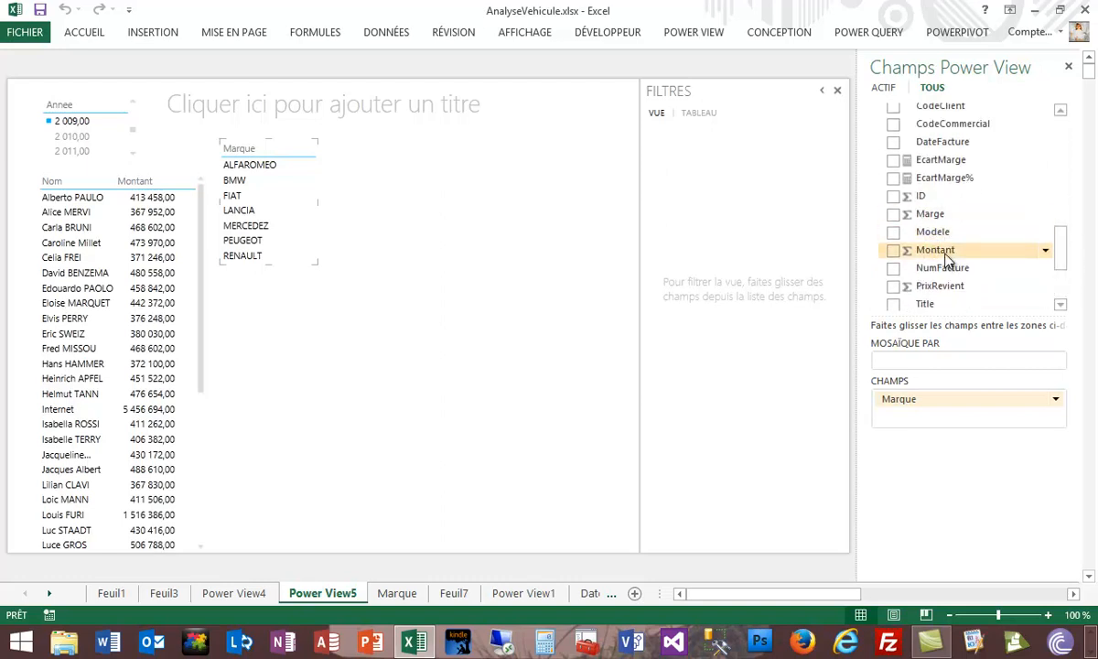
mouse_move(948, 255)
mouse_down()
mouse_move(357, 218)
mouse_move(296, 202)
mouse_up()
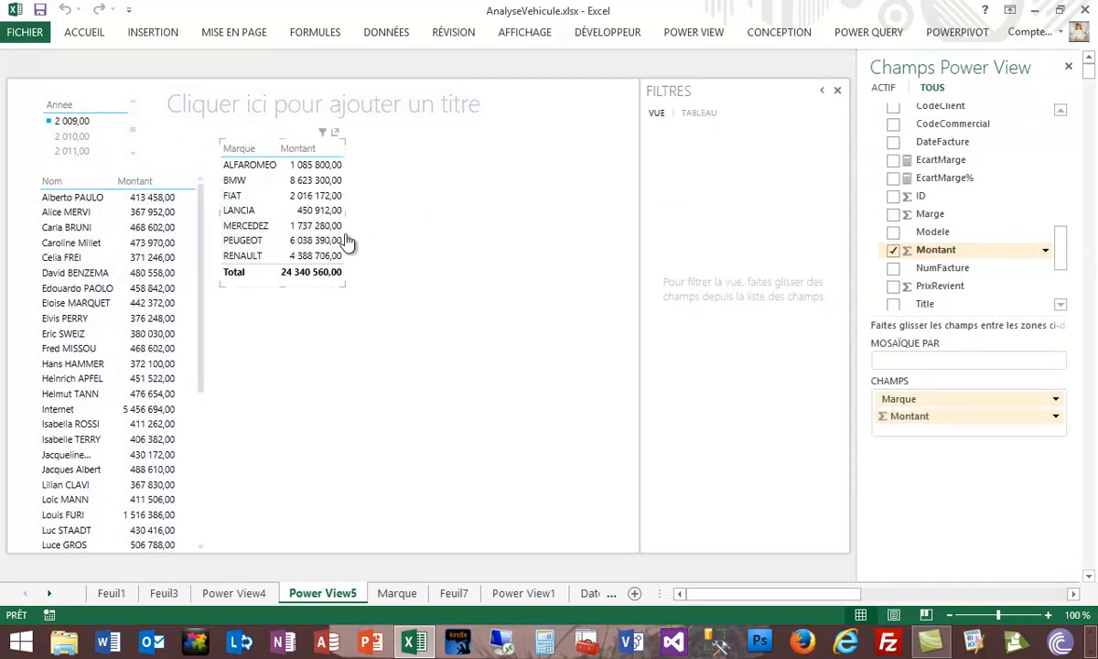
- Check how both tables respond to the Annee slicer by selecting 2010, 2008 and 2009 in turn
click(74, 137)
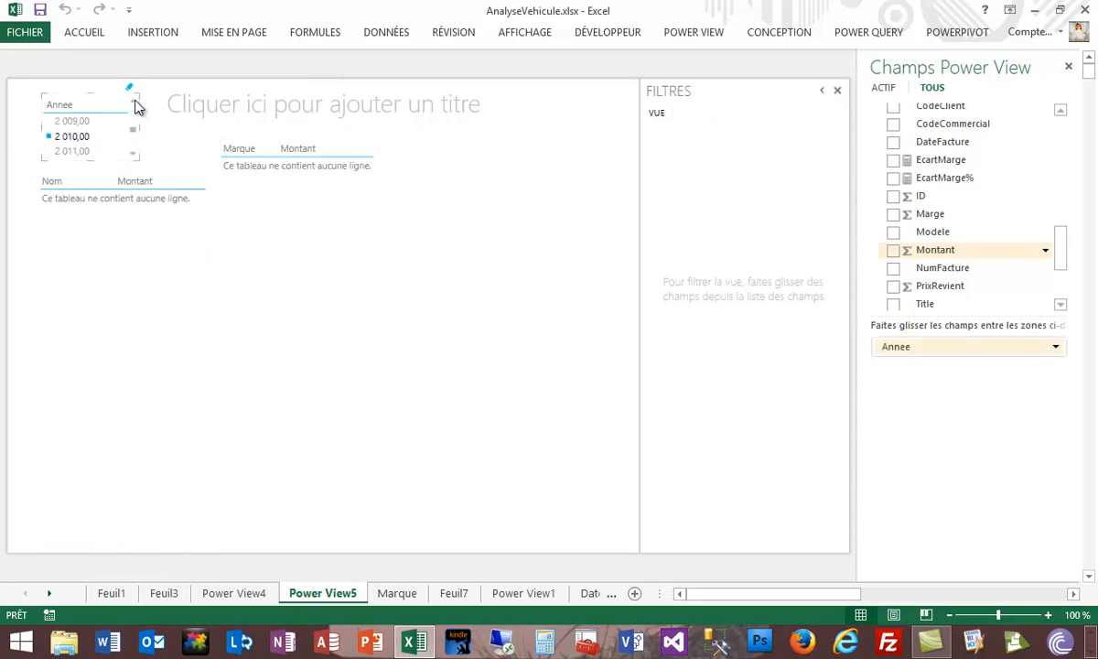
click(132, 109)
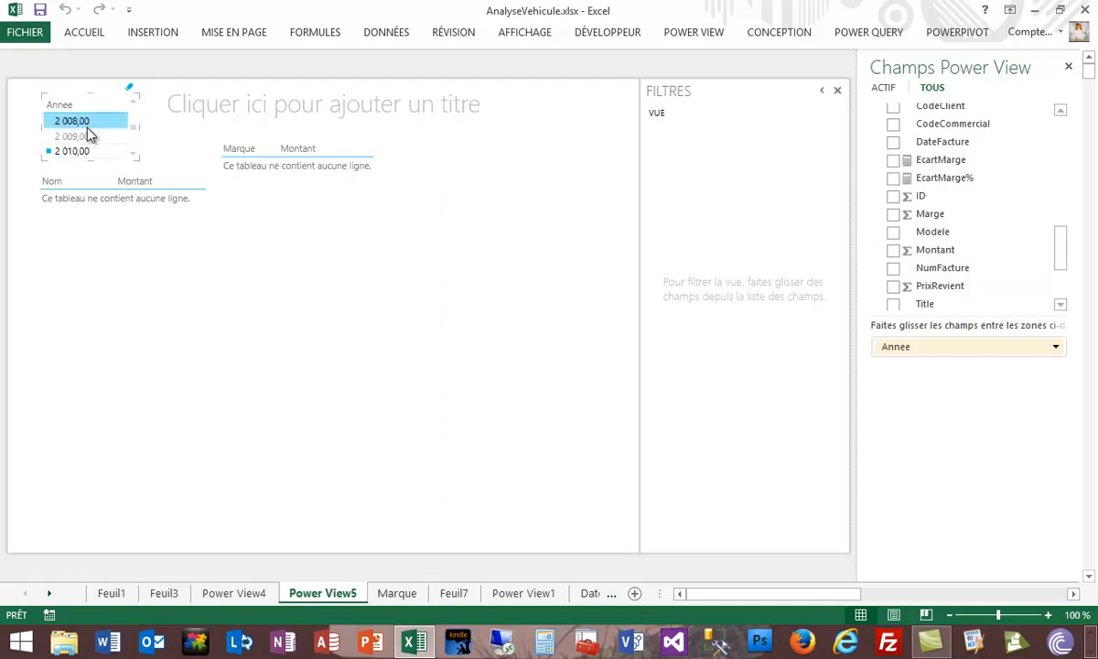
click(88, 126)
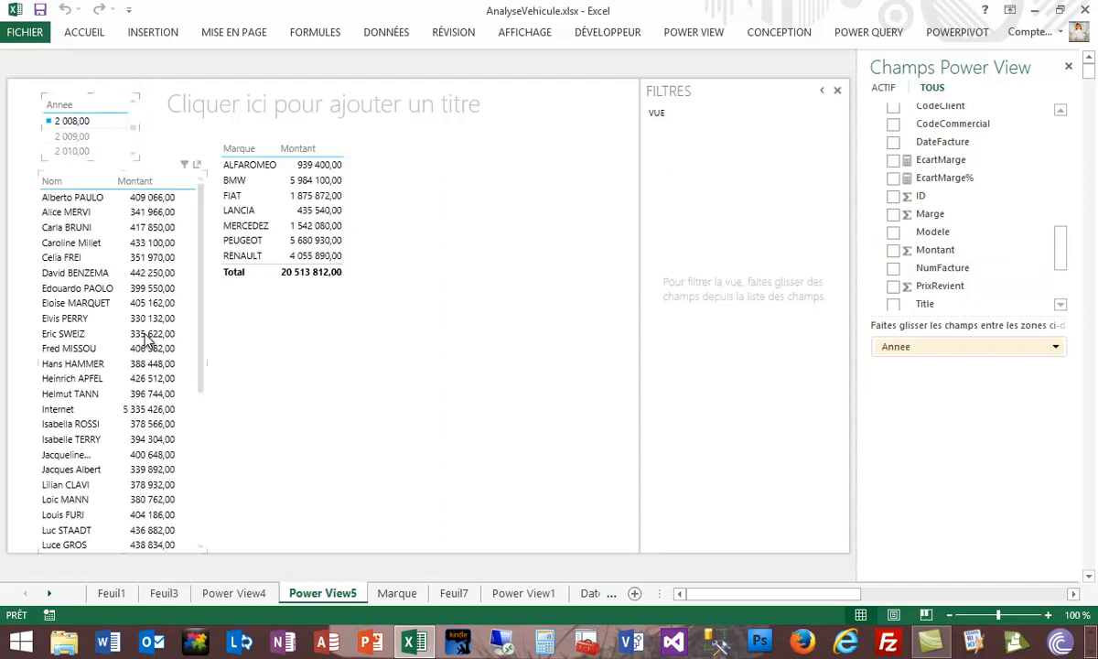
click(71, 136)
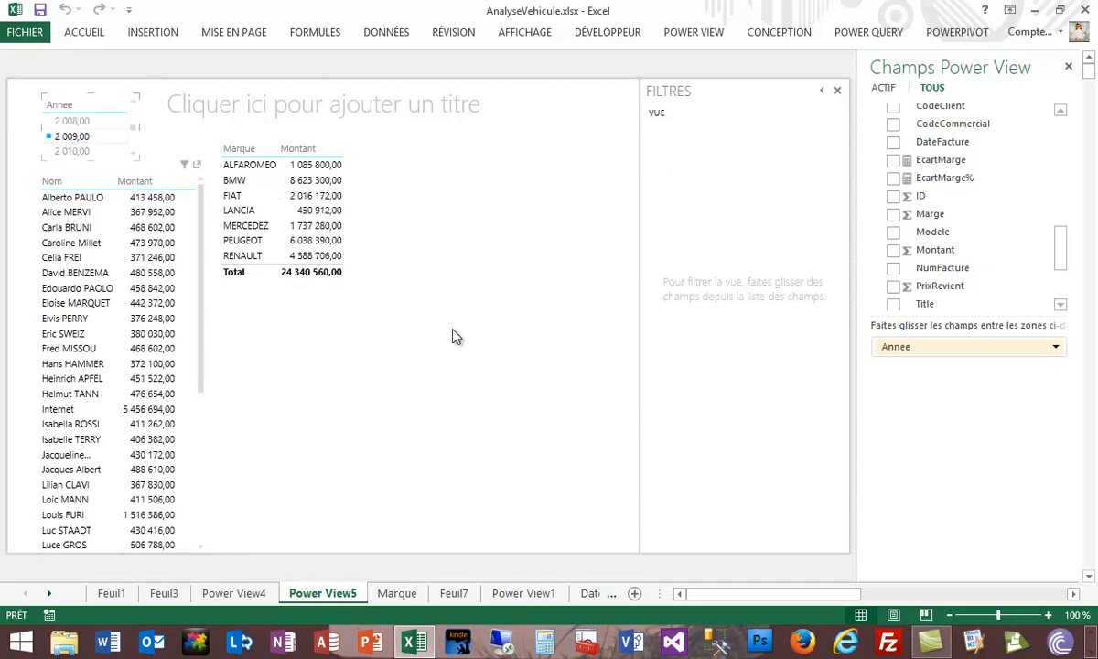
- Convert the Marque and Montant table to a clustered column chart (Histogramme groupé), make it taller and move it up slightly
click(320, 212)
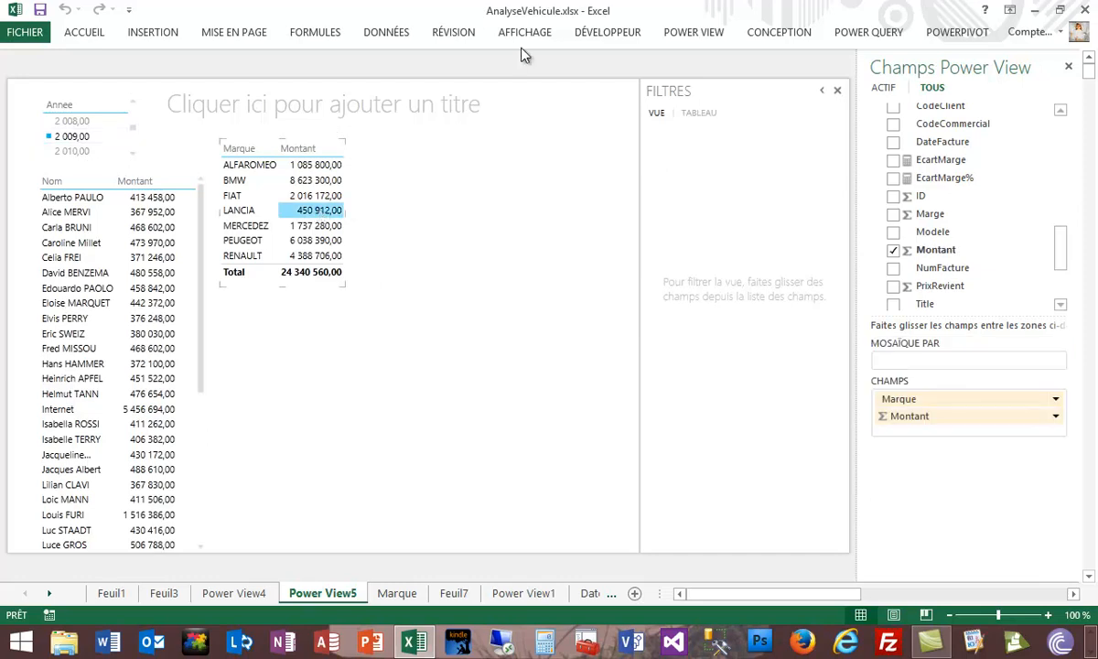
click(794, 34)
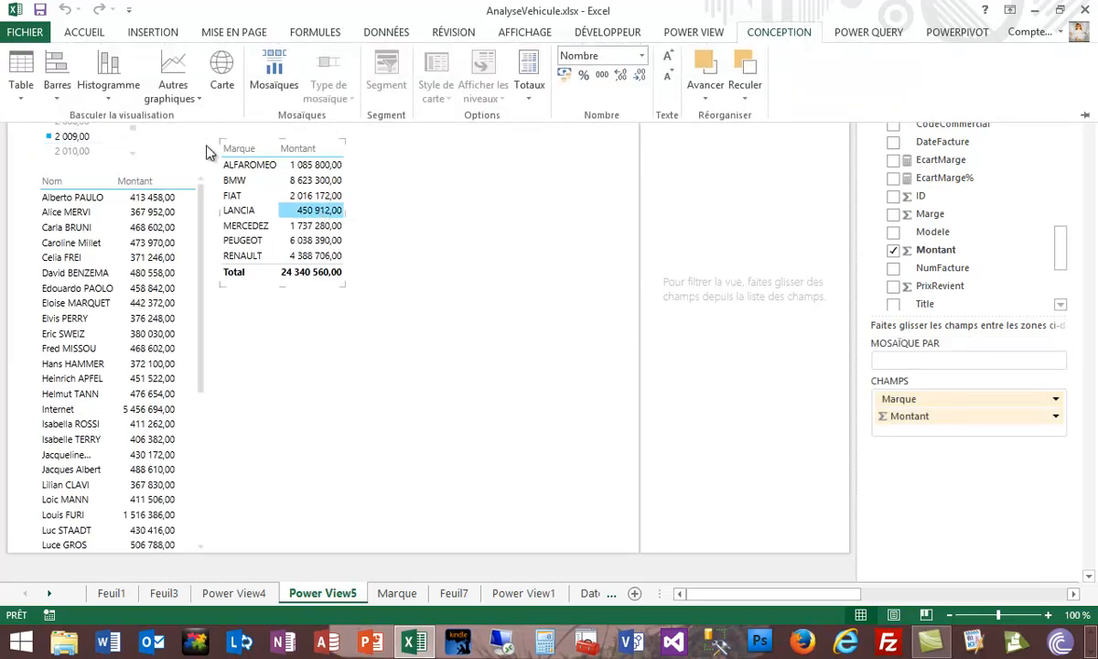
click(108, 95)
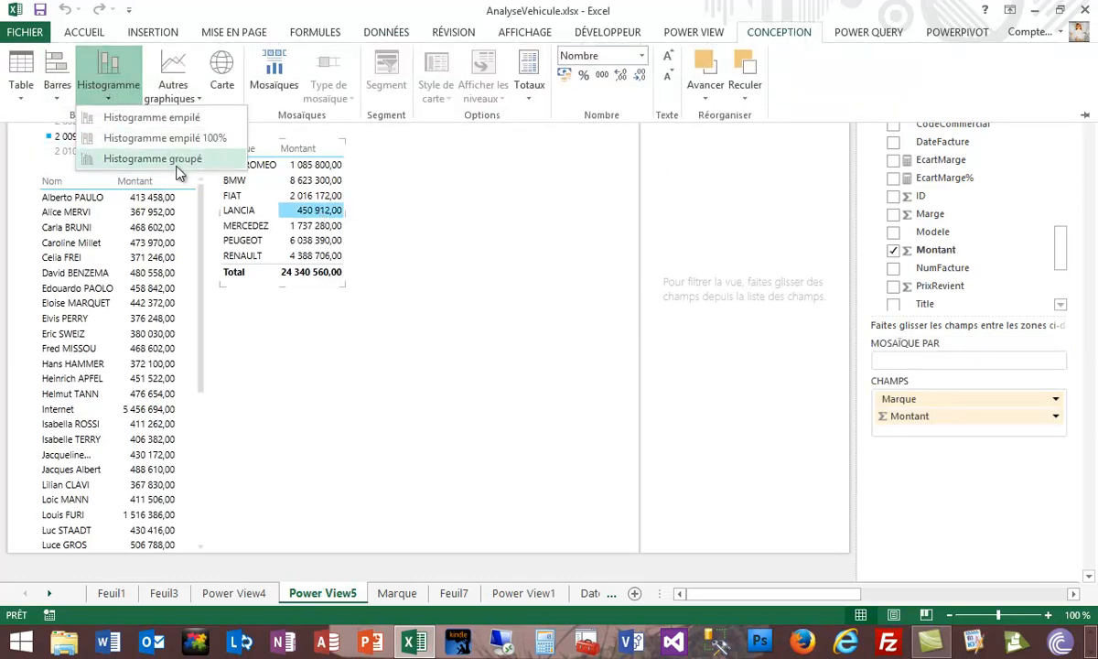
click(180, 169)
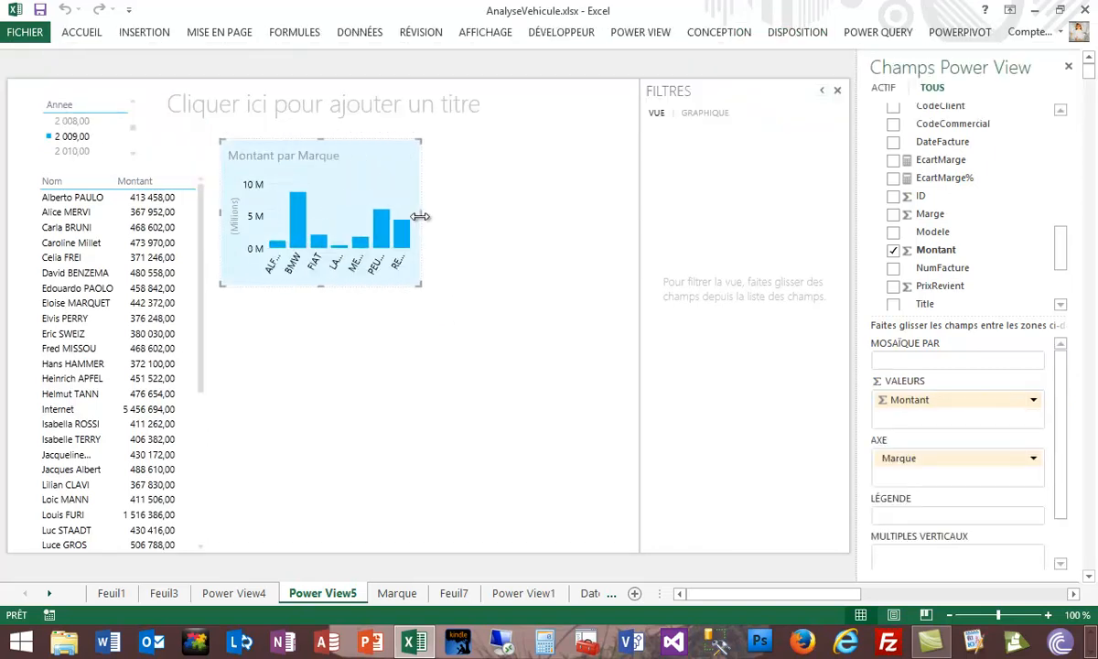
drag(317, 292, 319, 343)
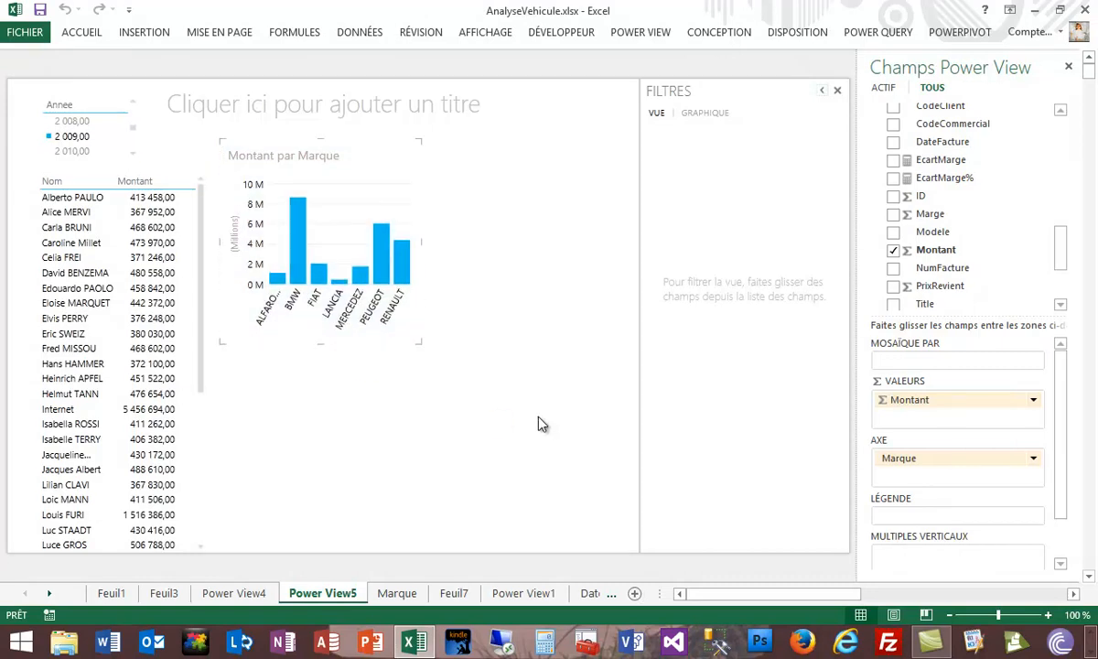
mouse_move(395, 358)
mouse_down()
mouse_move(497, 440)
mouse_move(655, 392)
mouse_move(380, 312)
mouse_move(392, 335)
mouse_up()
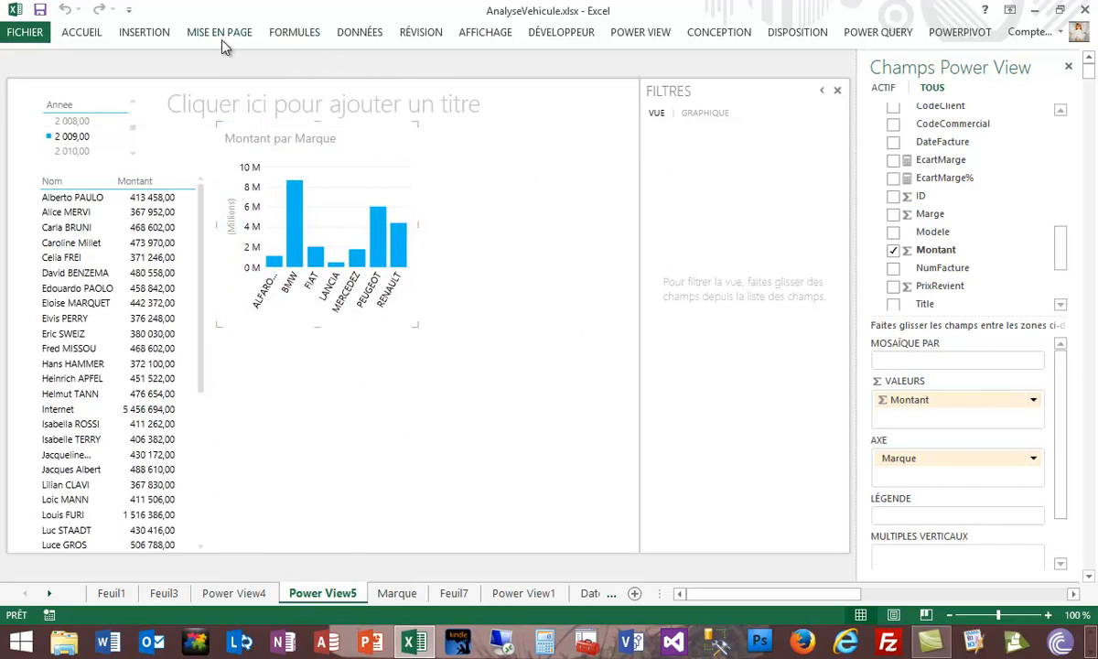
- Create a new table from the Commerciaux table's Concession field beside the Montant par Marque chart
click(145, 33)
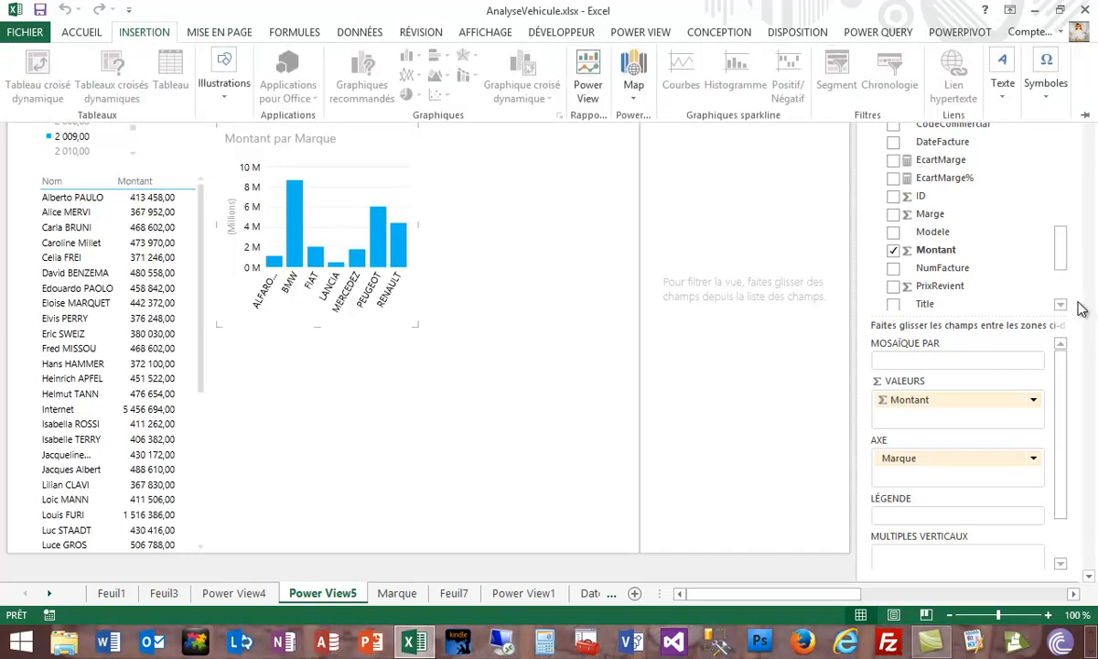
drag(1060, 242, 1063, 218)
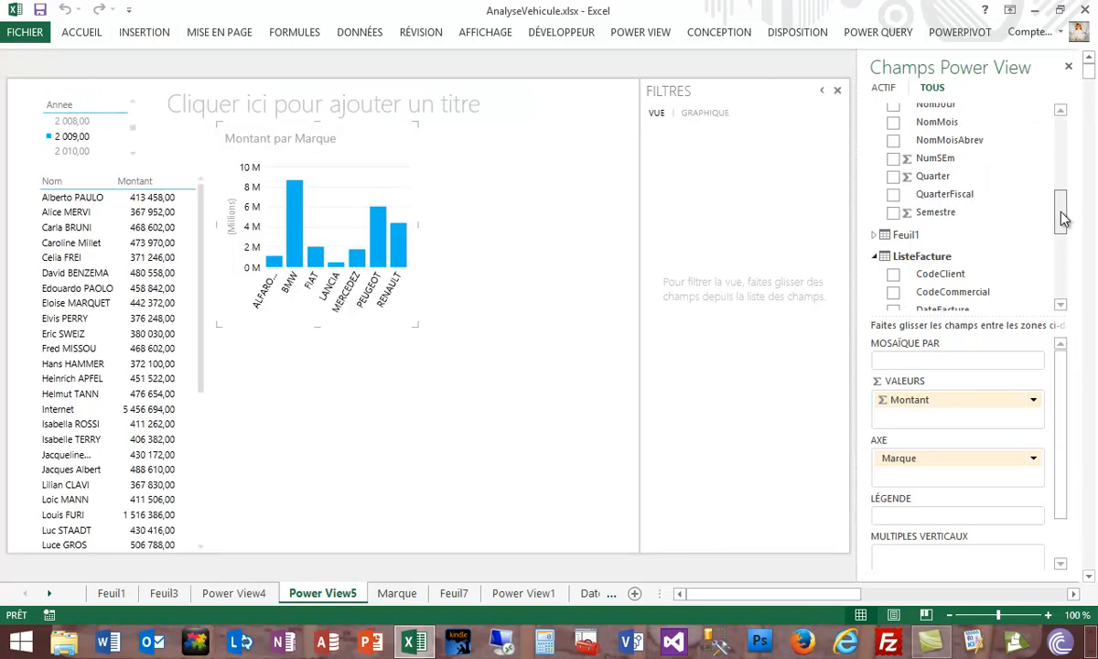
drag(1064, 218, 1068, 129)
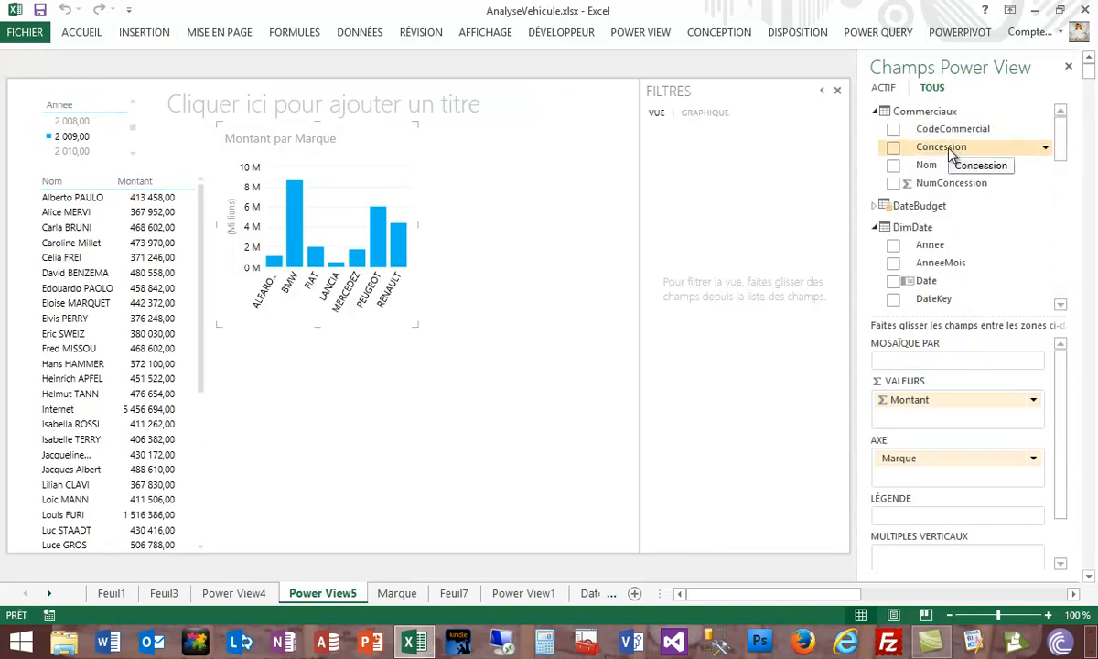
drag(949, 155, 416, 431)
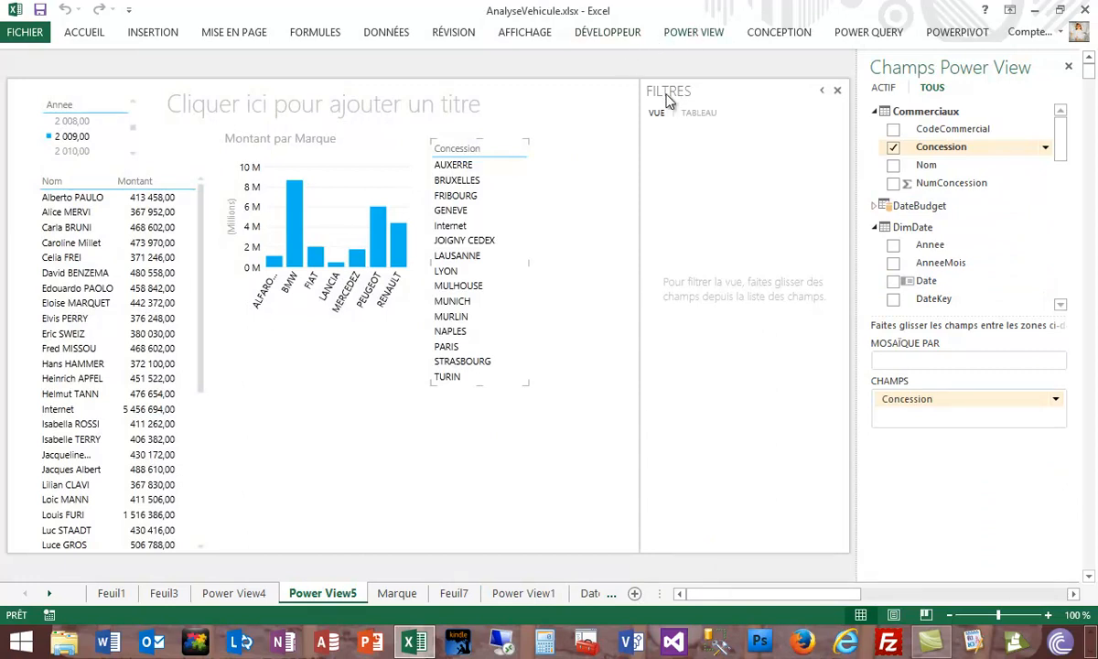
- Convert the Concession table to a map (Carte) and use Concession as its location field (Emplacements) instead of its colour
click(756, 35)
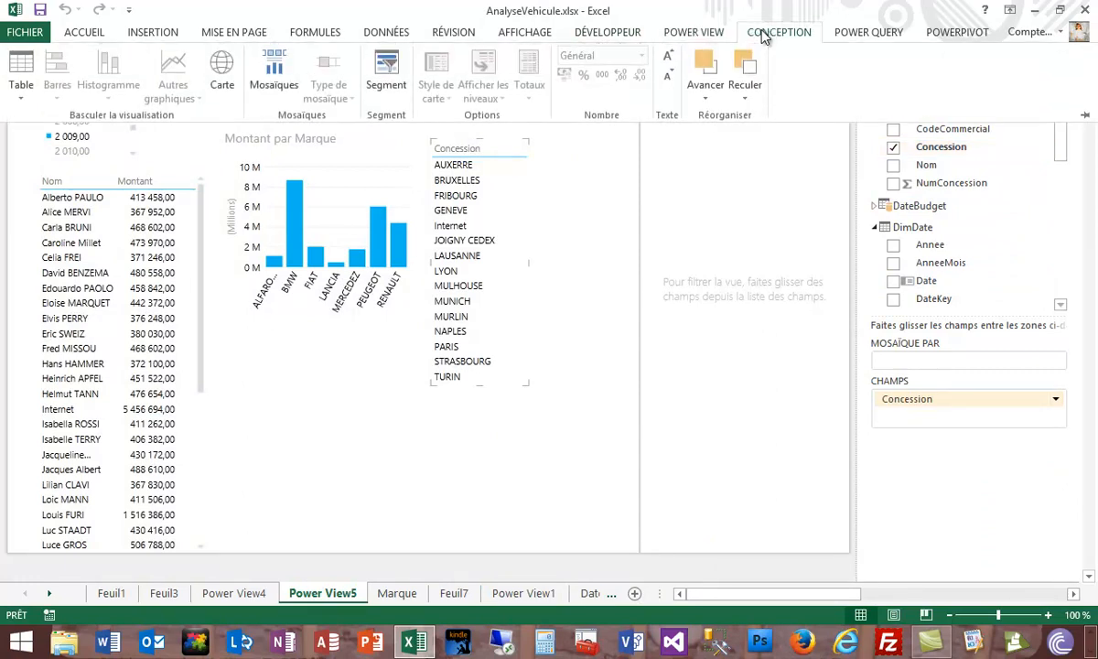
click(221, 69)
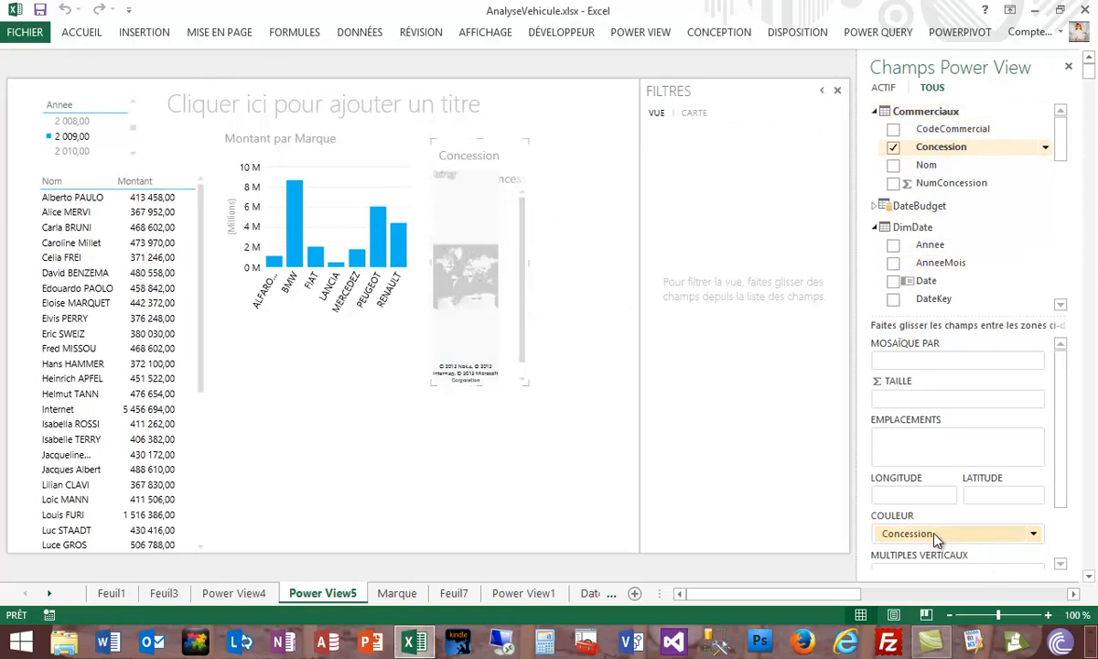
drag(935, 540, 935, 446)
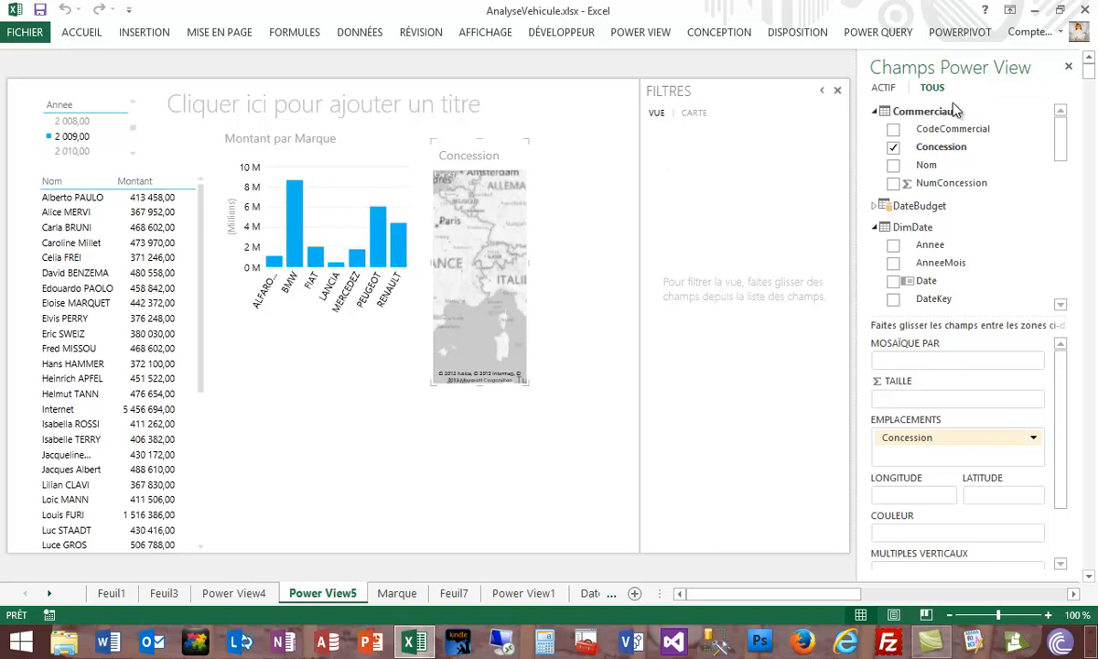
- Colour the map by the Marque field and widen the map toward the report's edge
drag(1065, 152, 1059, 316)
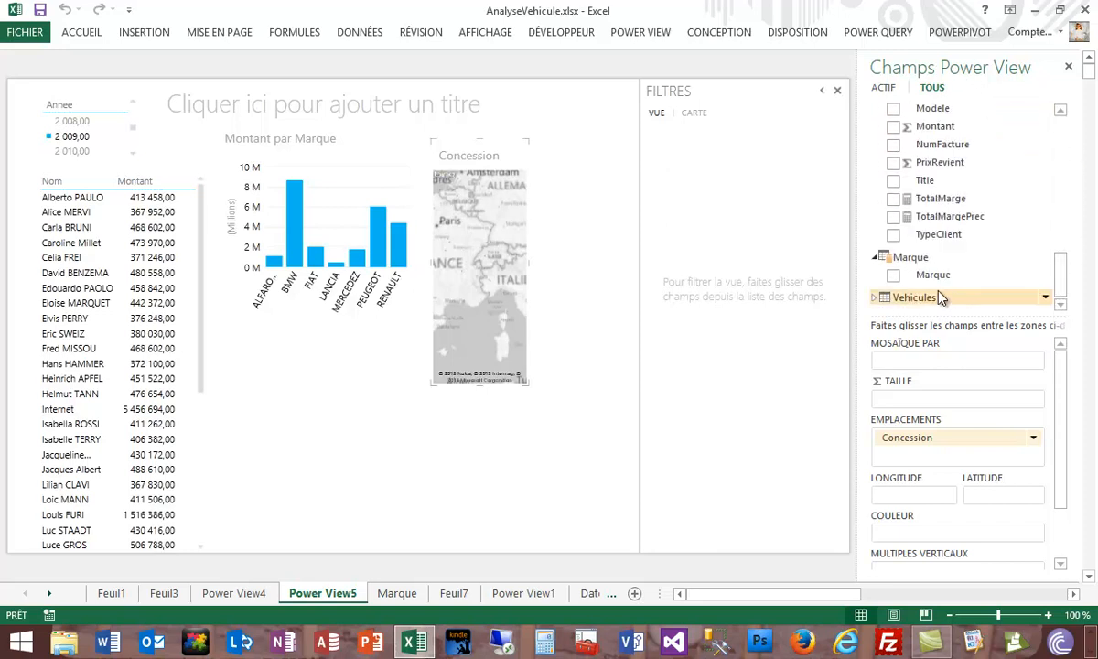
drag(933, 274, 938, 542)
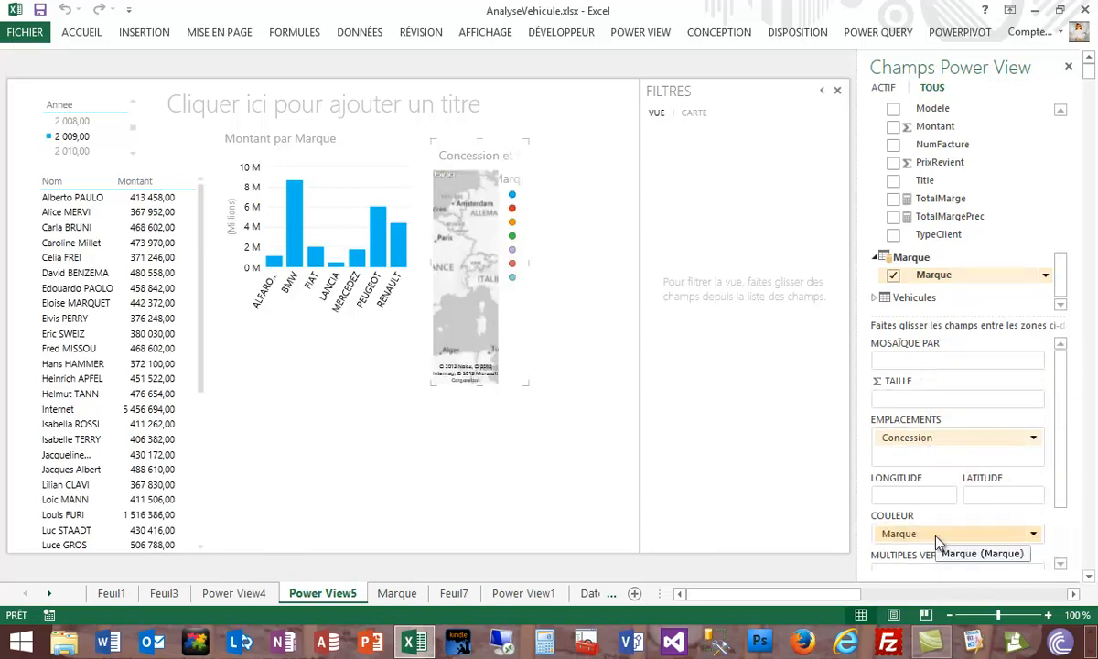
drag(529, 264, 611, 263)
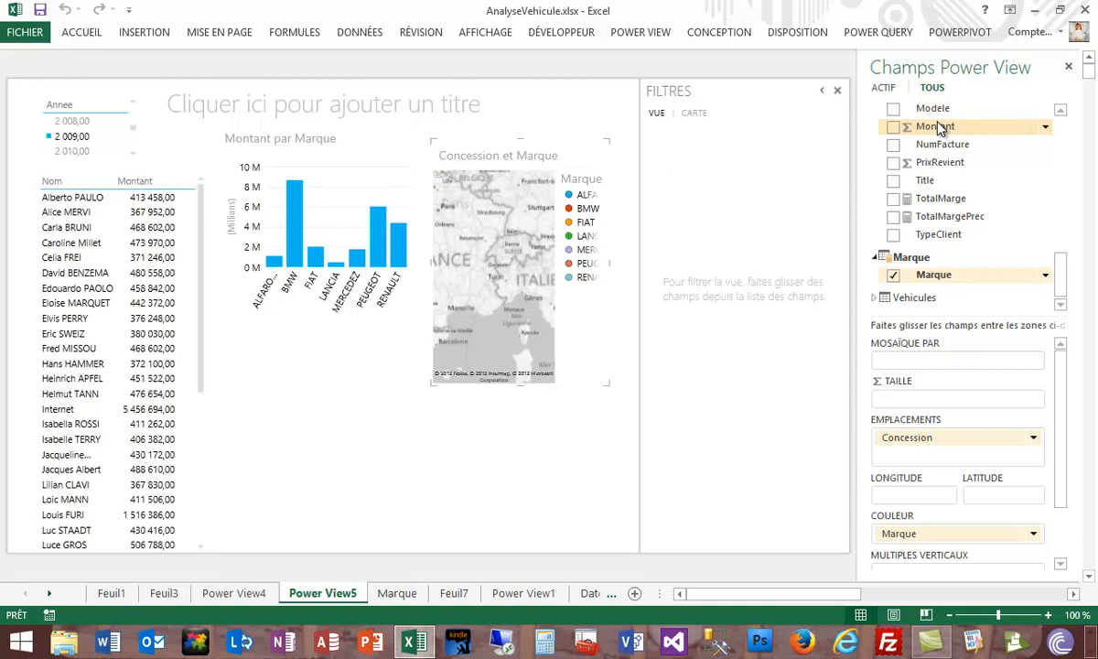
- Add ListeFacture's Montant to the map as the bubble size (Taille)
scroll(1060, 384, down, 2)
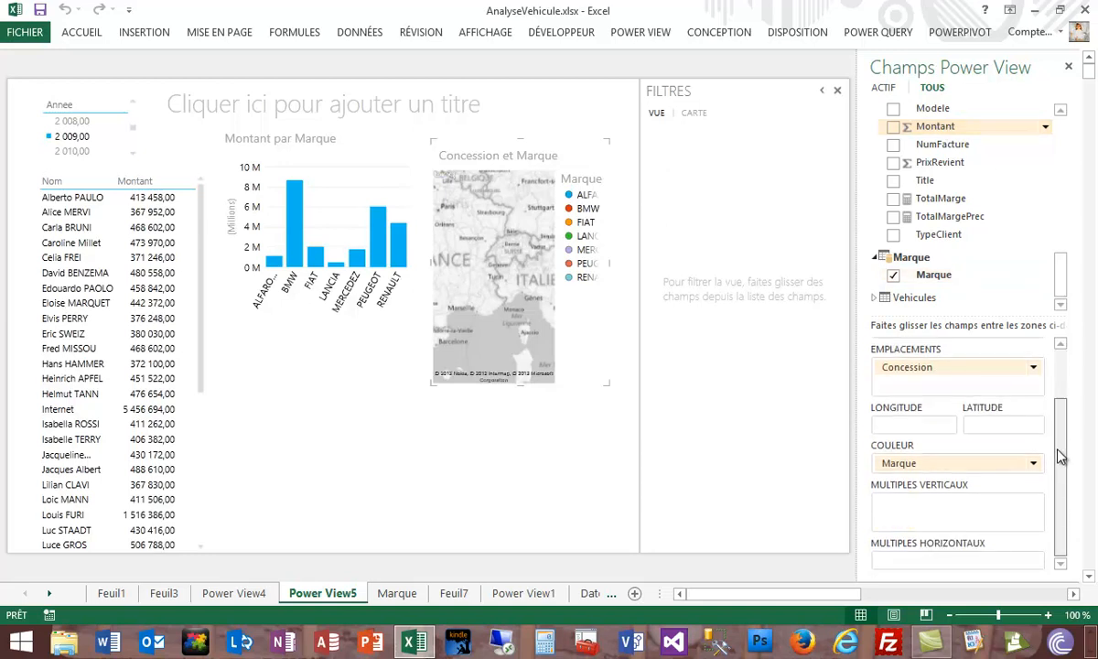
scroll(1059, 456, up, 2)
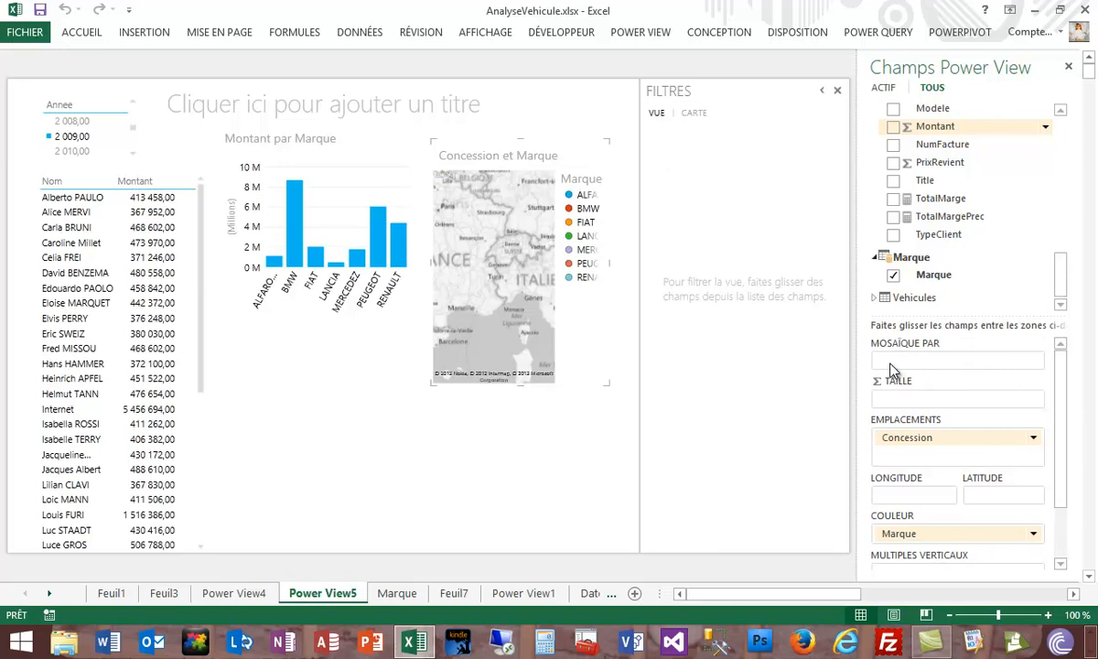
drag(934, 126, 480, 327)
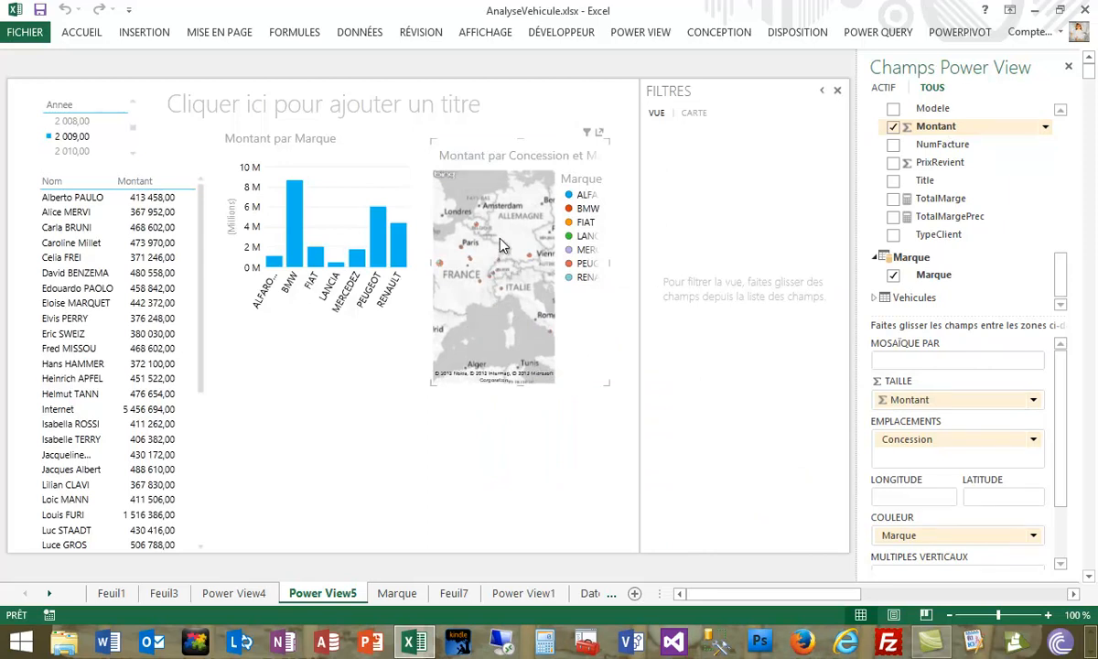
scroll(494, 335, up, 2)
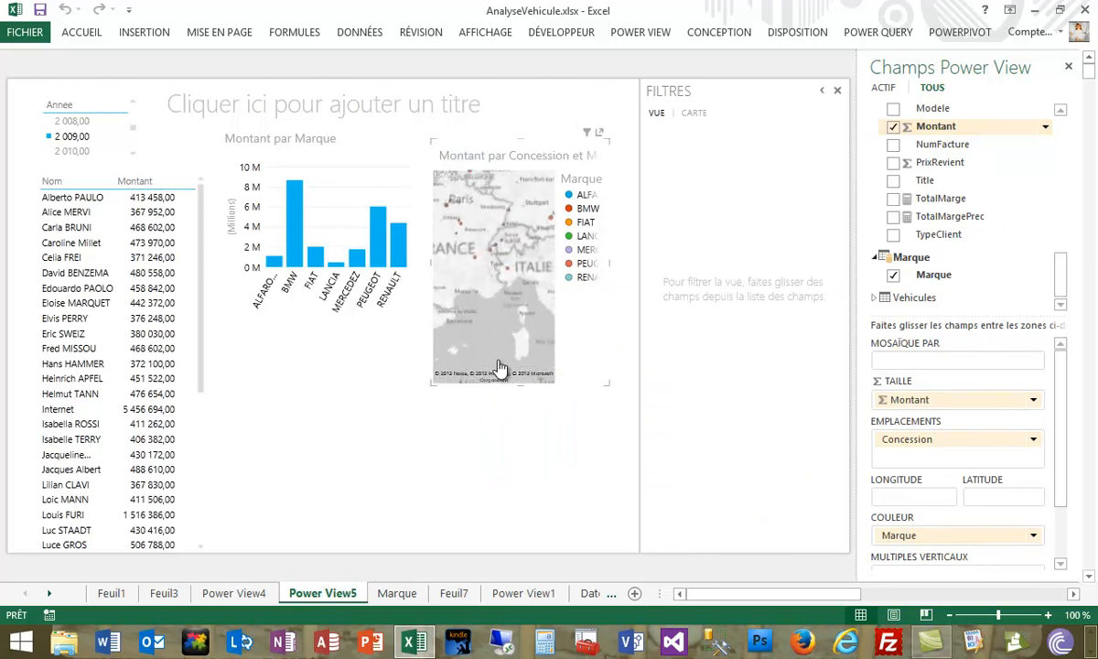
- Place the Montant par Marque chart below the map, then widen the map over the freed space and raise it slightly
click(331, 279)
drag(368, 336, 356, 596)
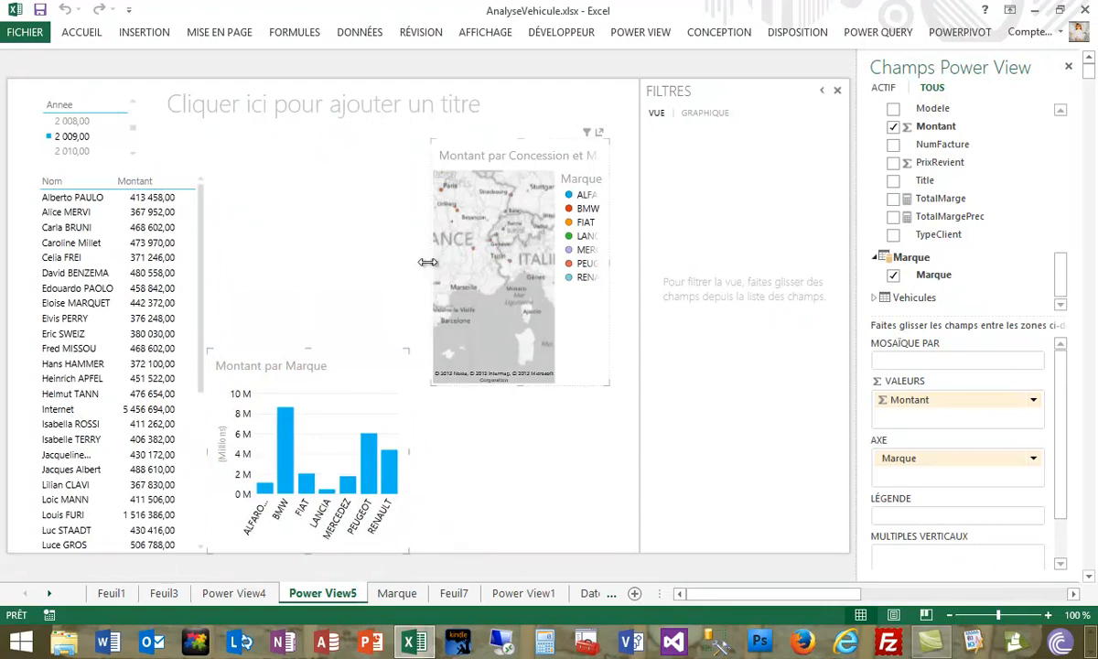
drag(429, 262, 208, 244)
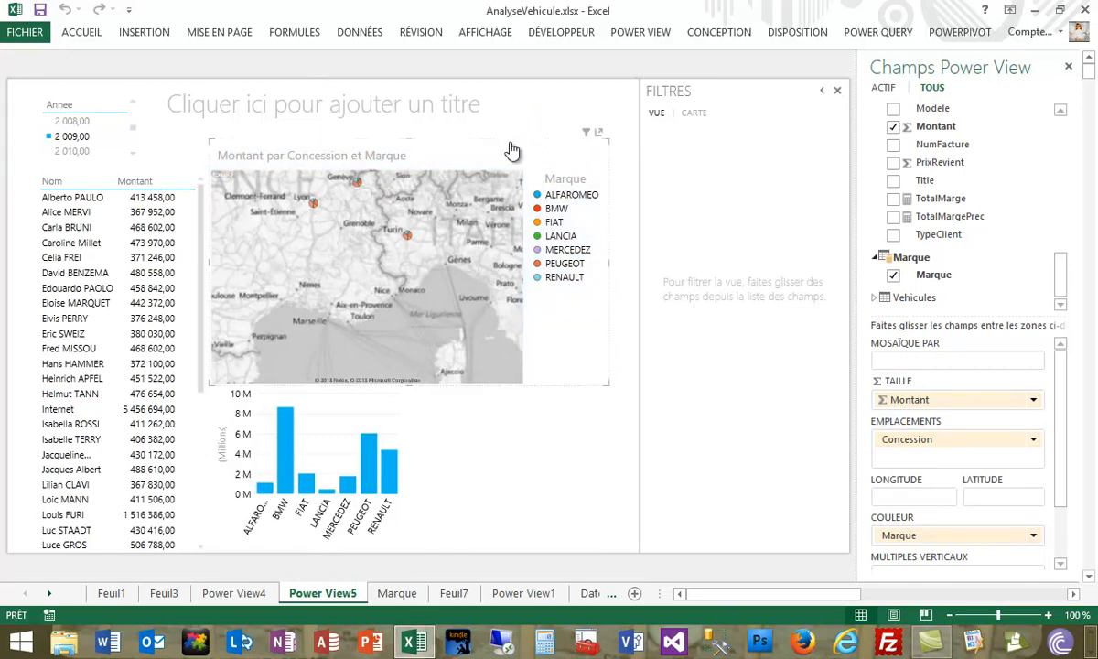
drag(513, 150, 516, 130)
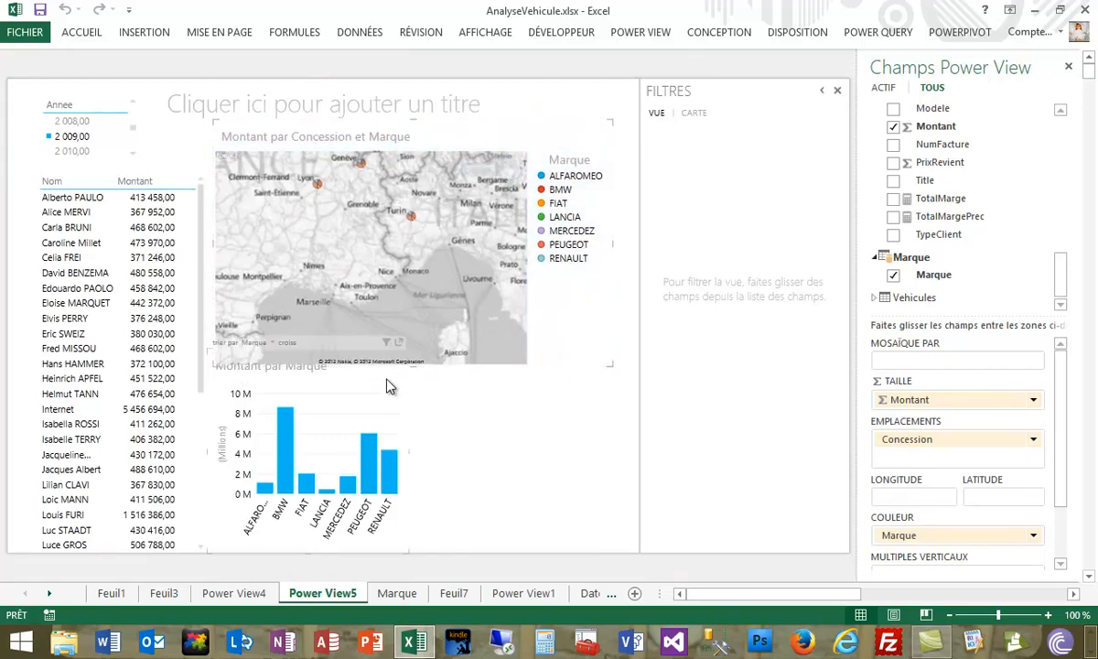
- Zoom the map out to show the dealerships across Europe and shift the Montant par Marque chart slightly toward the salesperson table
scroll(265, 274, down, 3)
scroll(272, 273, down, 3)
drag(508, 301, 459, 309)
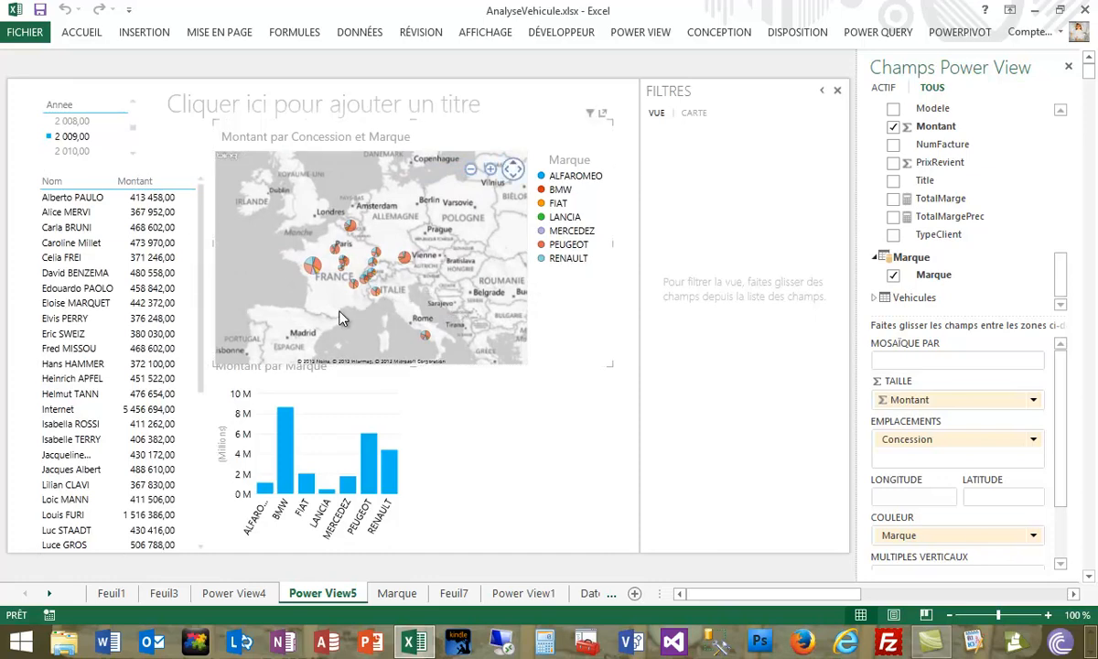
mouse_move(313, 274)
drag(410, 482, 387, 495)
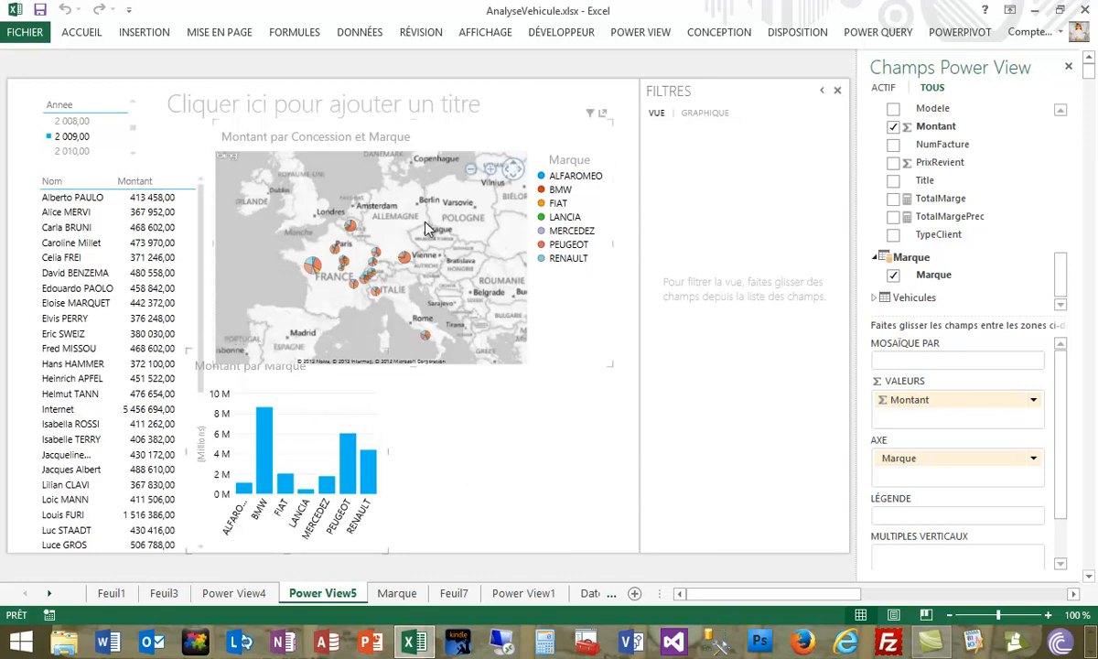
- Check the cross-filtering by highlighting ALFAROMEO and BMW in the map legend, choosing year 2008, and highlighting PEUGEOT in the chart
click(567, 178)
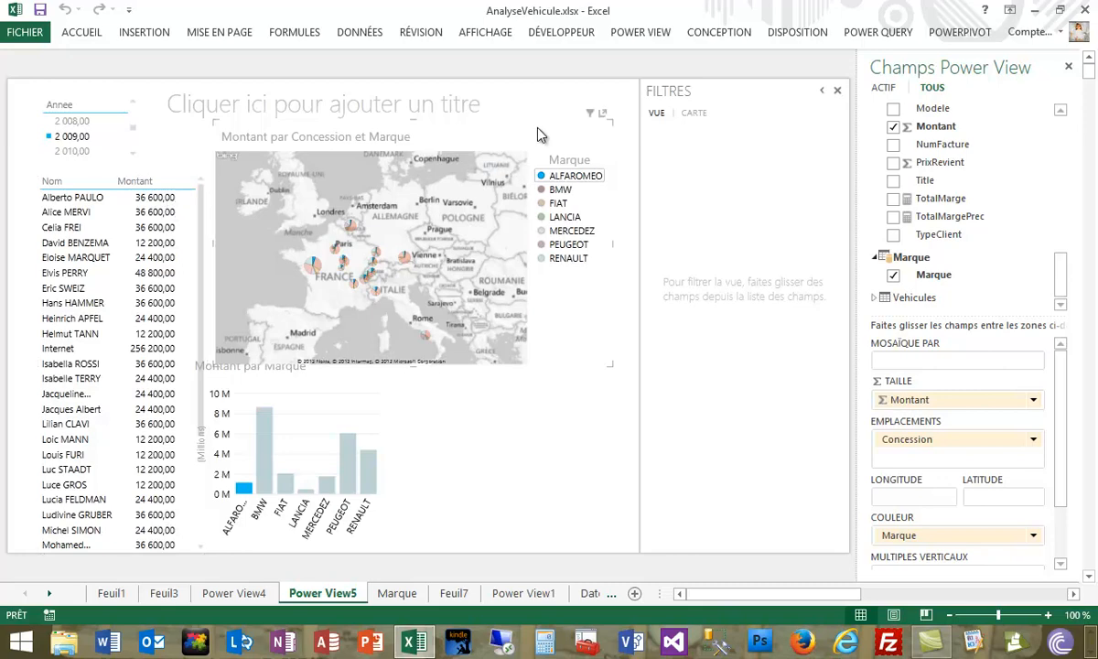
click(560, 190)
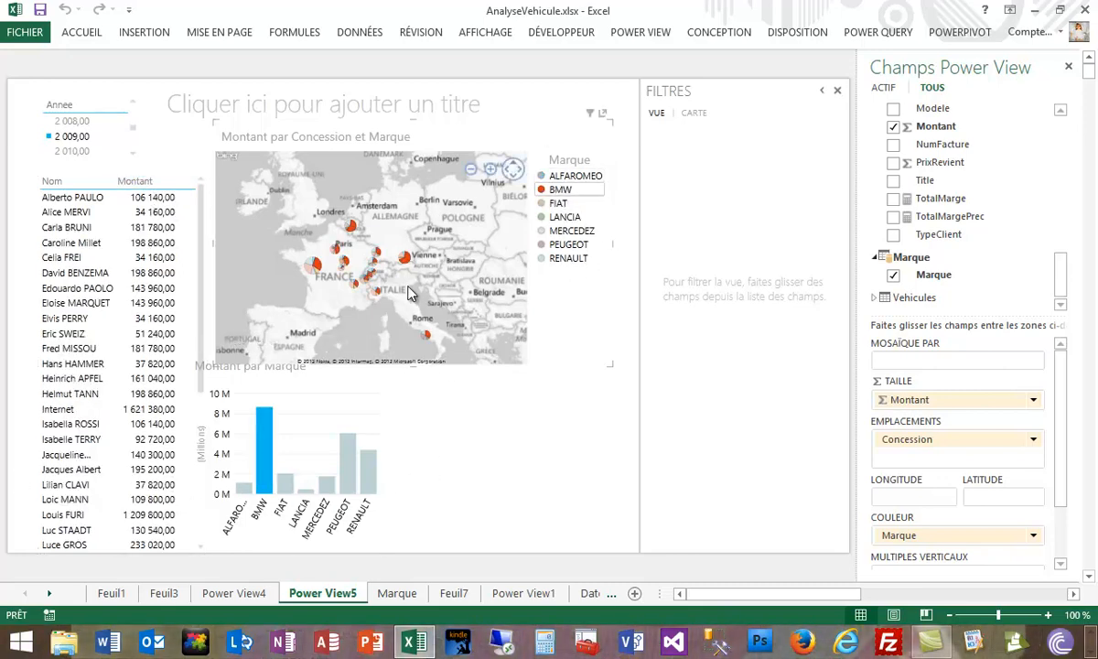
click(71, 122)
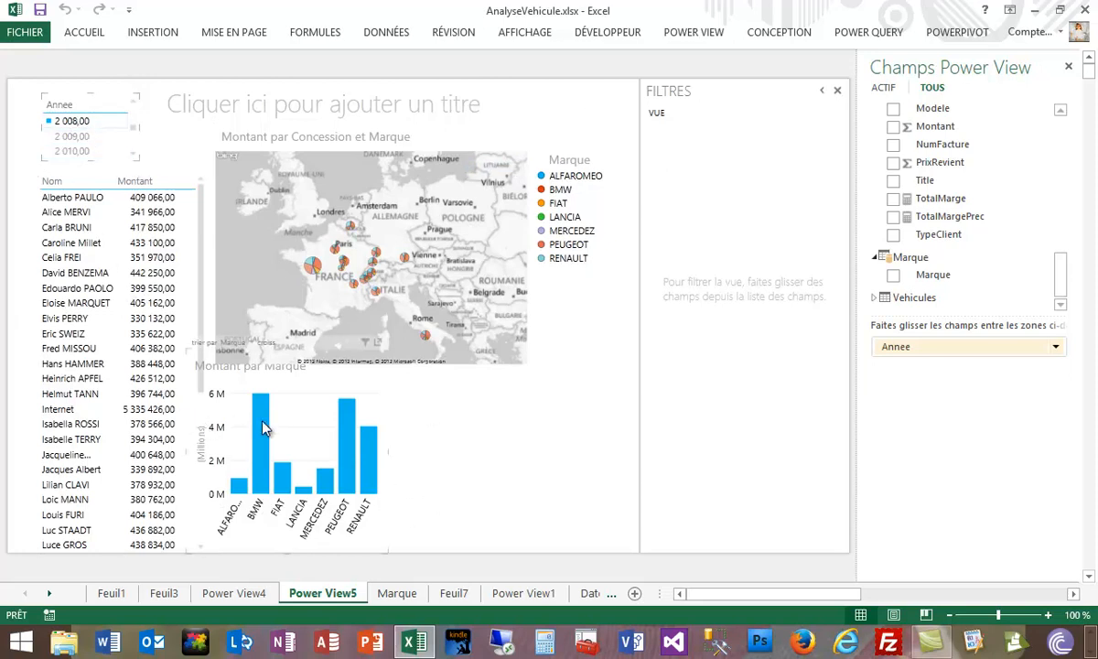
click(348, 453)
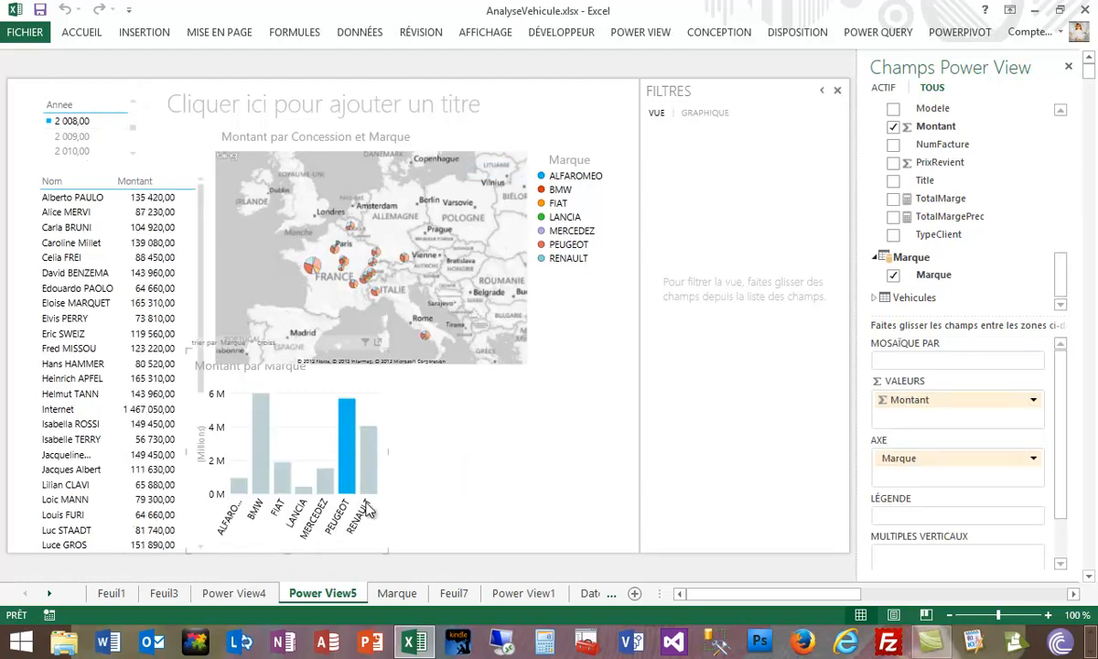
mouse_move(368, 478)
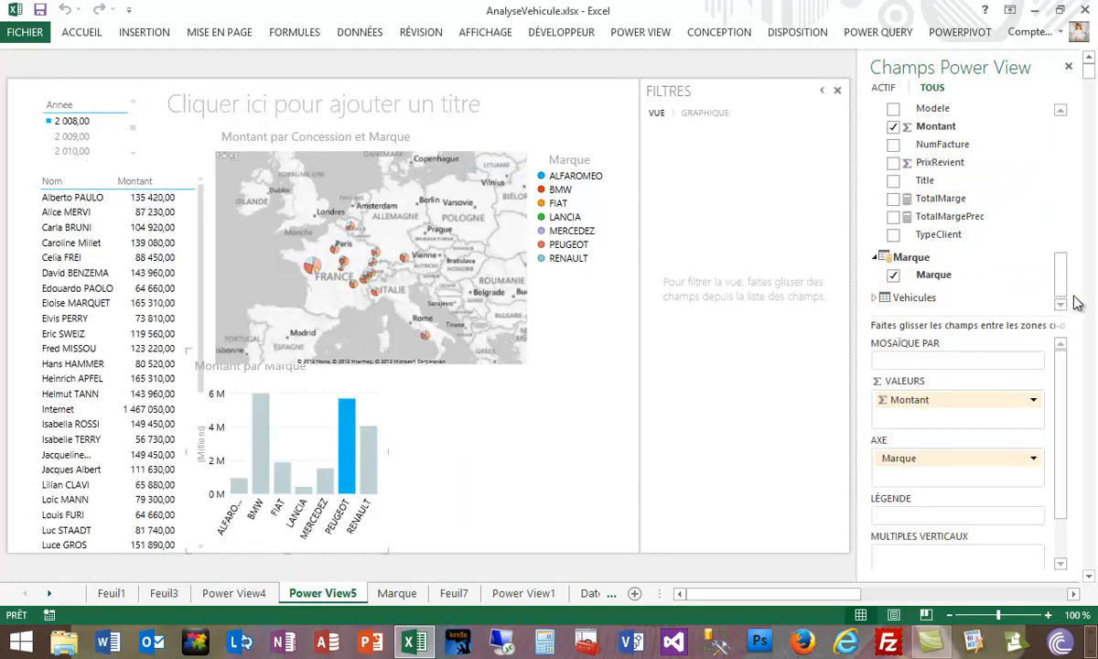
- Create two separate tables beside the chart from the Vehicules table's Modele and TypeModele fields
mouse_move(1064, 293)
mouse_down()
mouse_move(1064, 135)
mouse_move(1061, 308)
mouse_up()
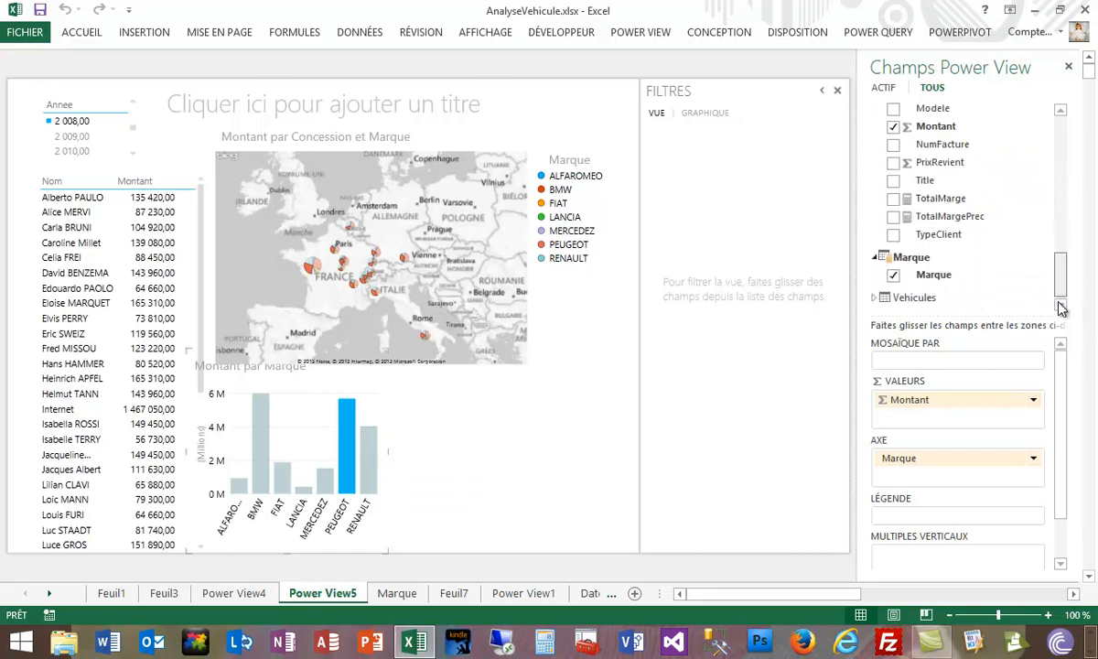
click(876, 299)
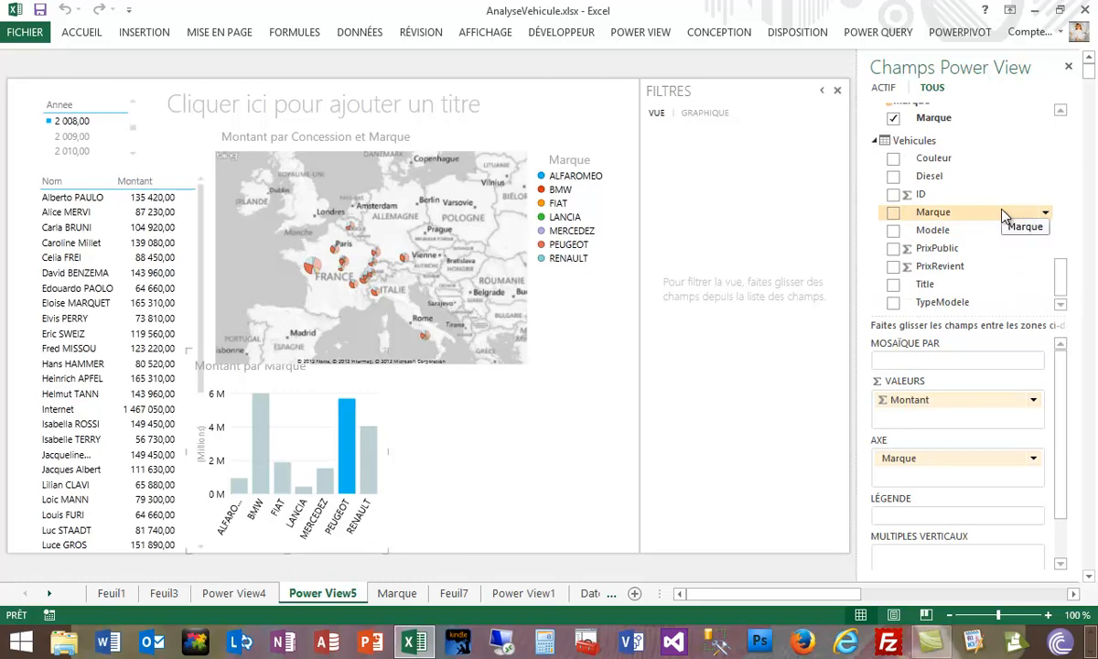
drag(946, 236, 464, 401)
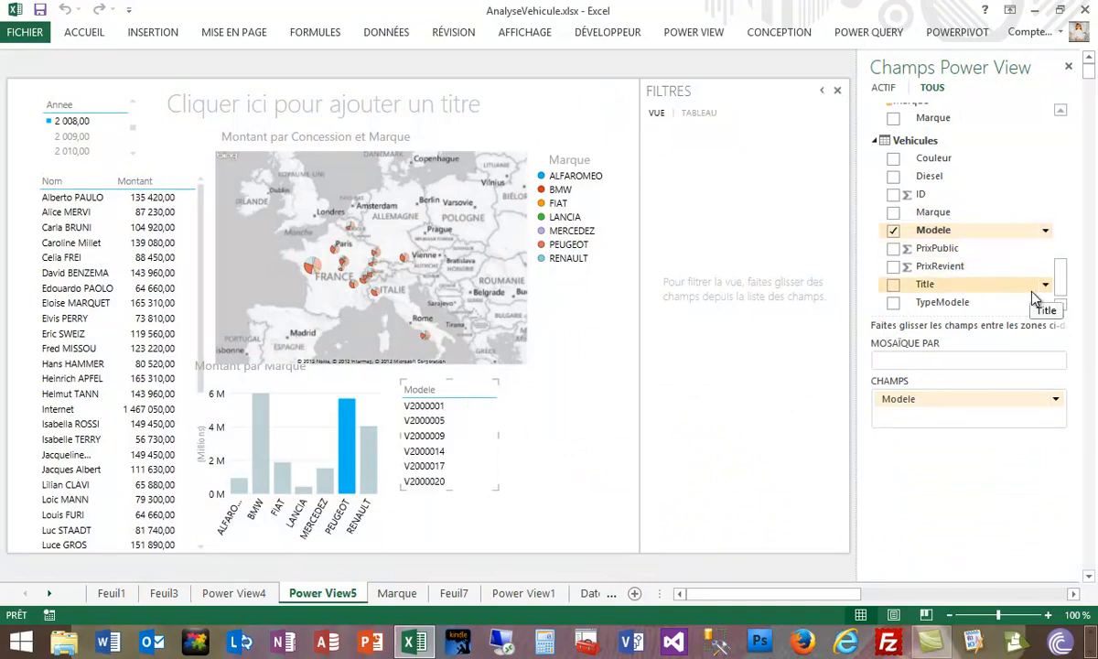
drag(1059, 288, 1059, 299)
drag(941, 295, 552, 466)
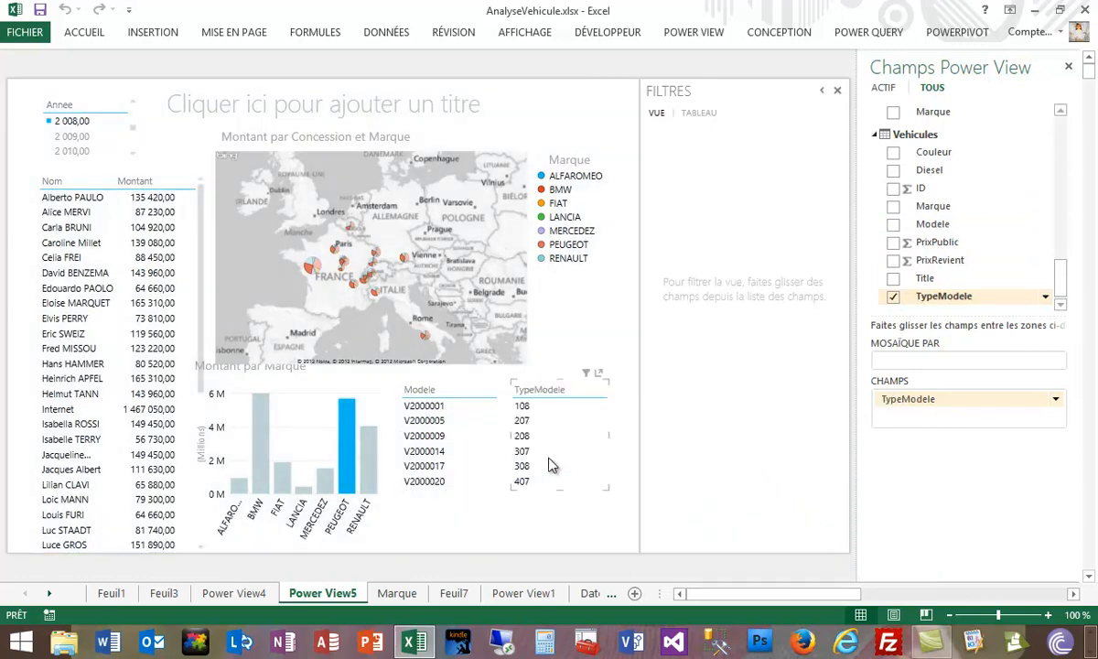
- Delete the Modele table and move the TypeModele table into its place next to the chart
click(482, 494)
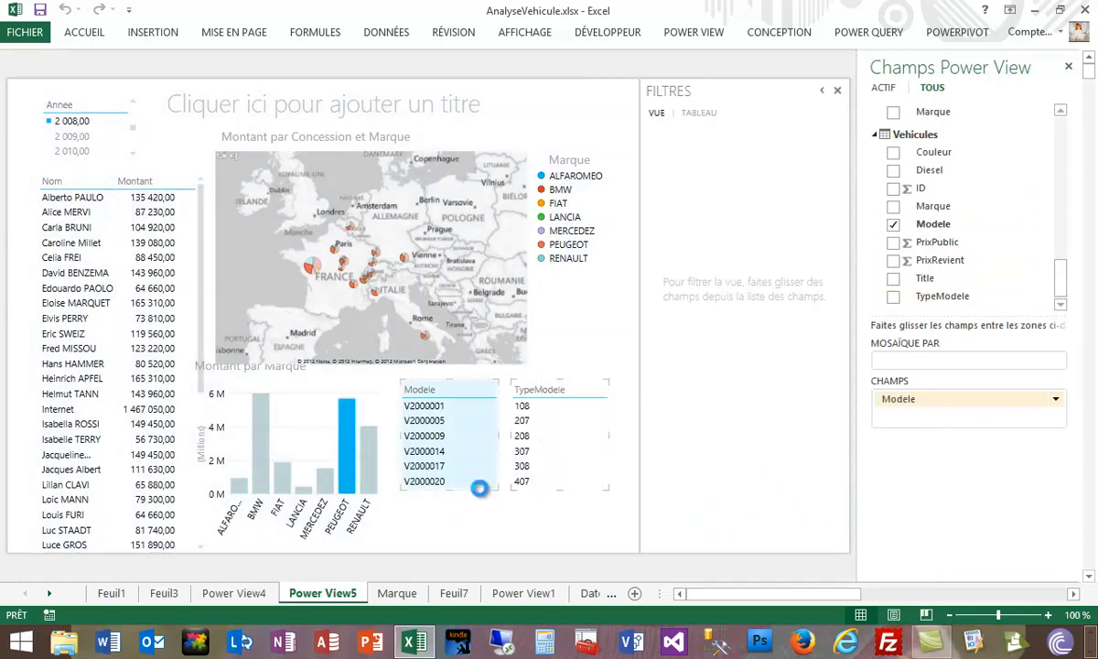
key(Delete)
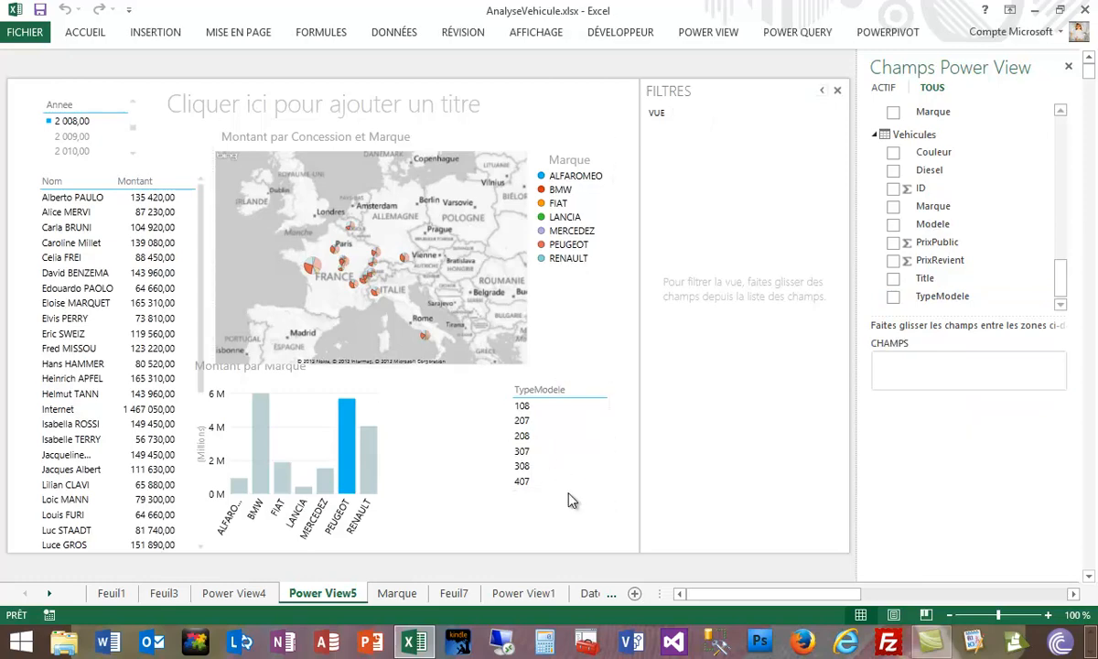
drag(558, 491, 511, 495)
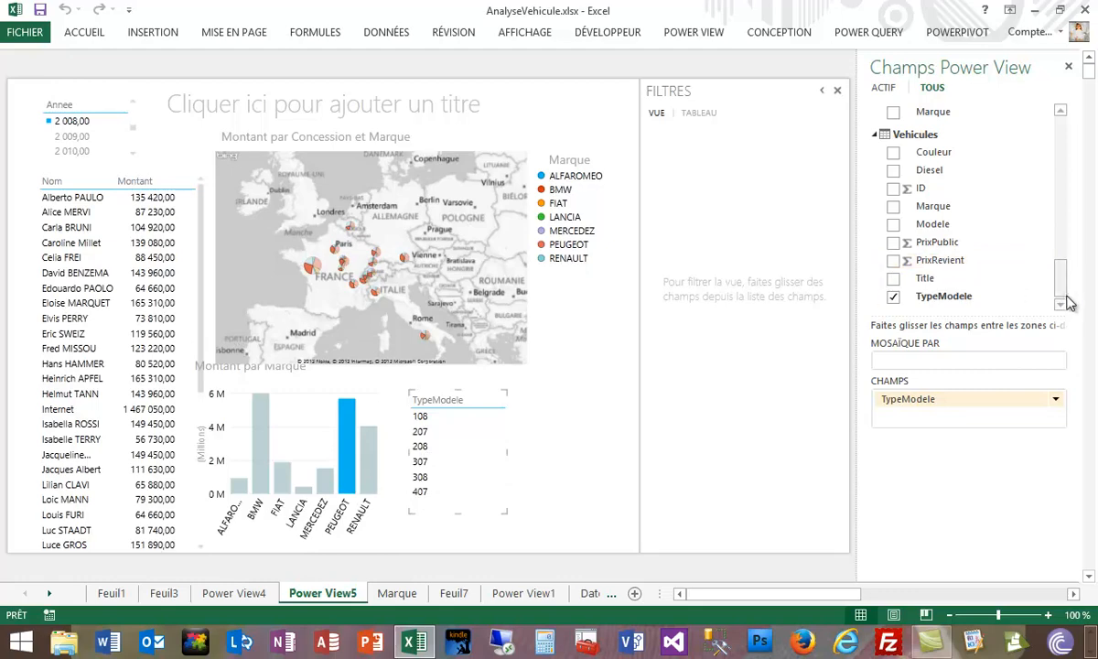
- Add ListeFacture's Montant to the TypeModele table and widen the table to show both columns
drag(1066, 289, 1064, 248)
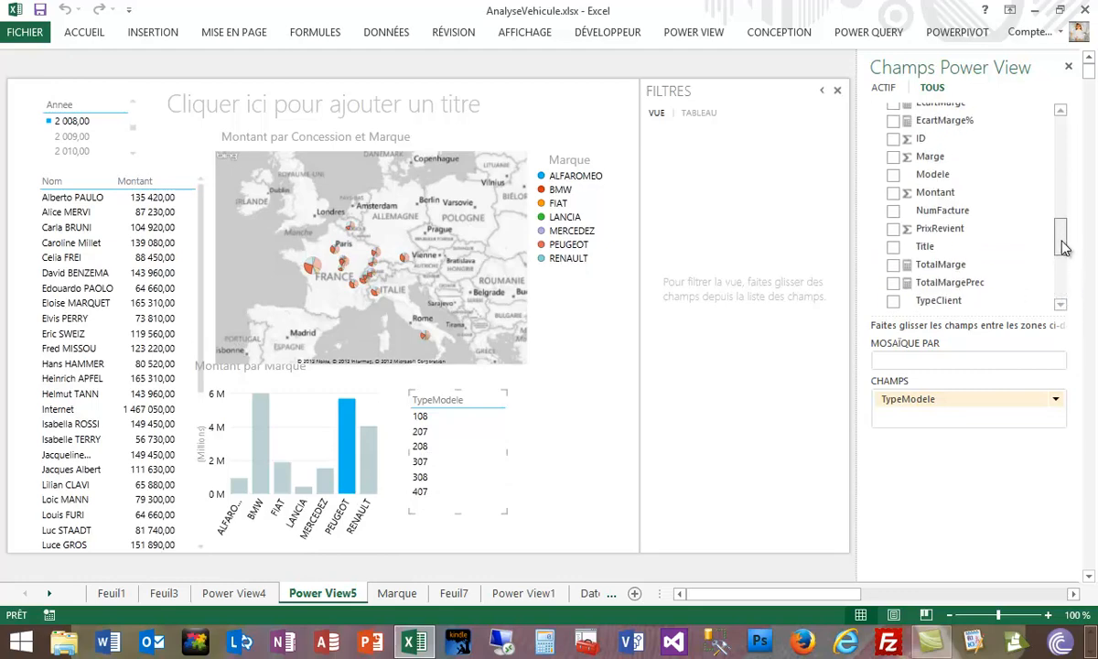
drag(936, 192, 485, 463)
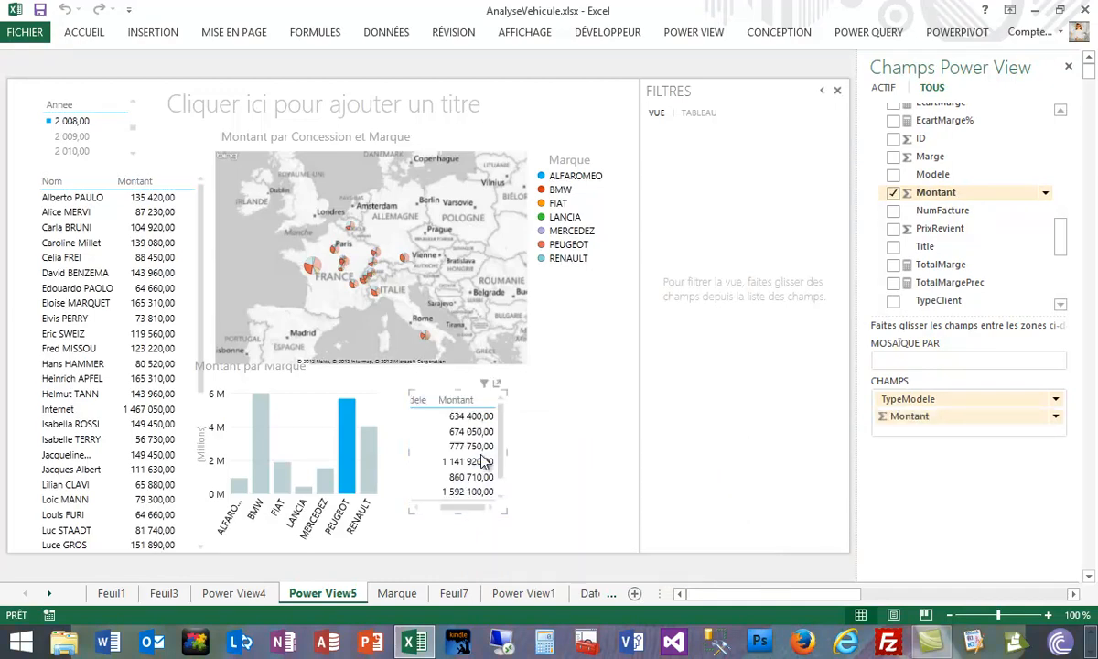
drag(509, 451, 563, 452)
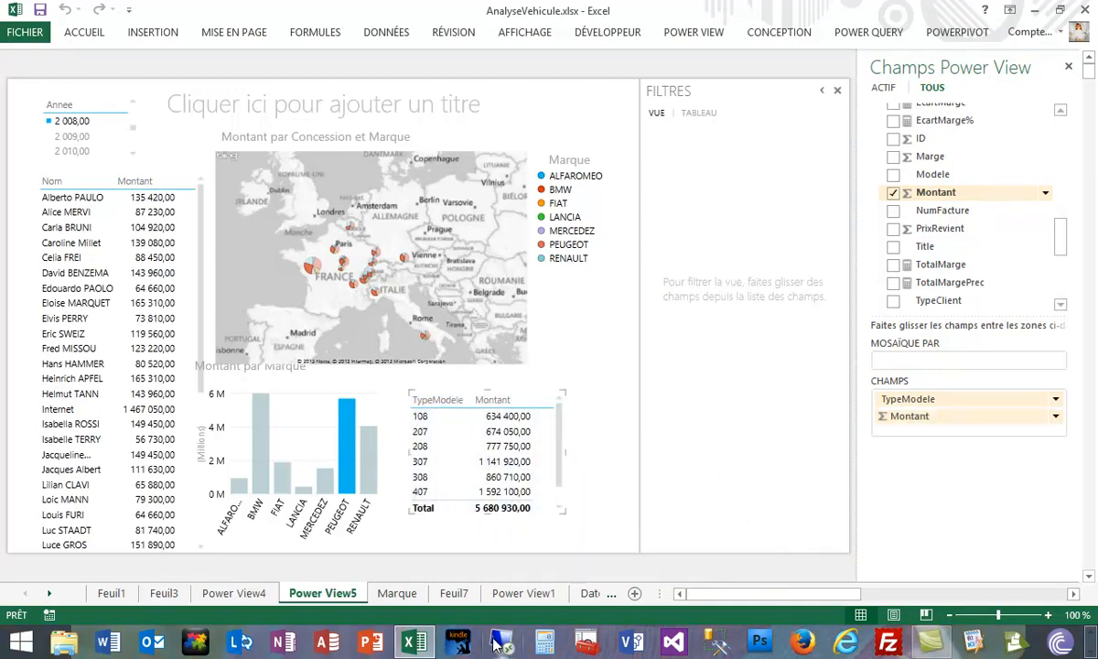
- Check how the report responds to highlighting the LANCIA column in the Montant par Marque chart
click(306, 495)
click(303, 491)
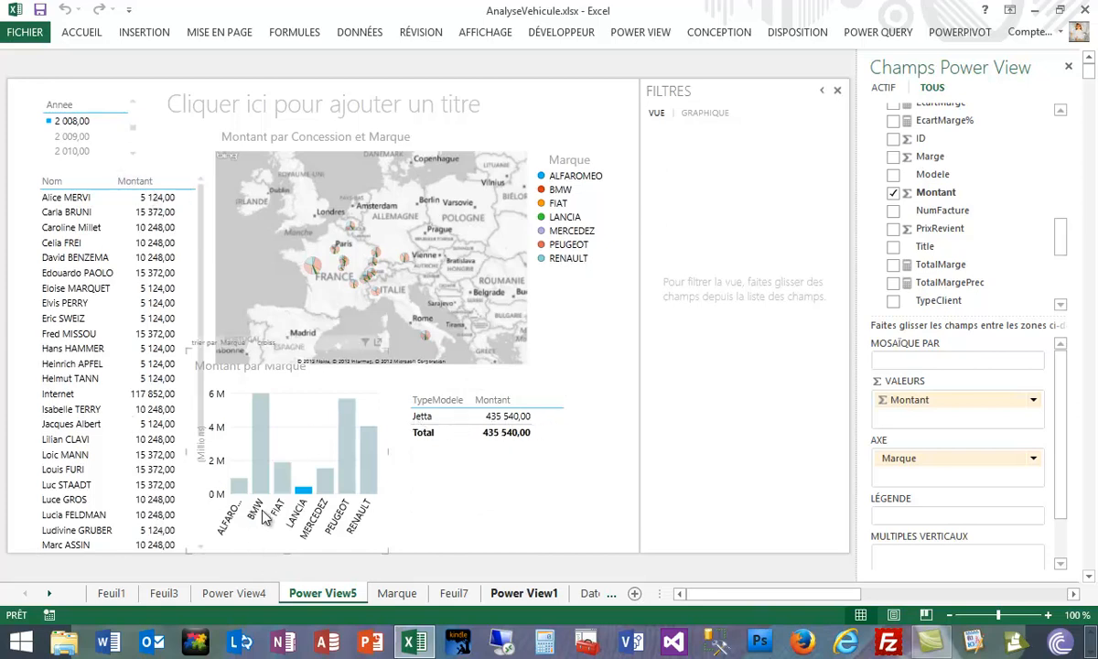
- Highlight the FIAT column in the brand chart and view the dealership map and TypeModele table enlarged, restoring each to the report
click(282, 471)
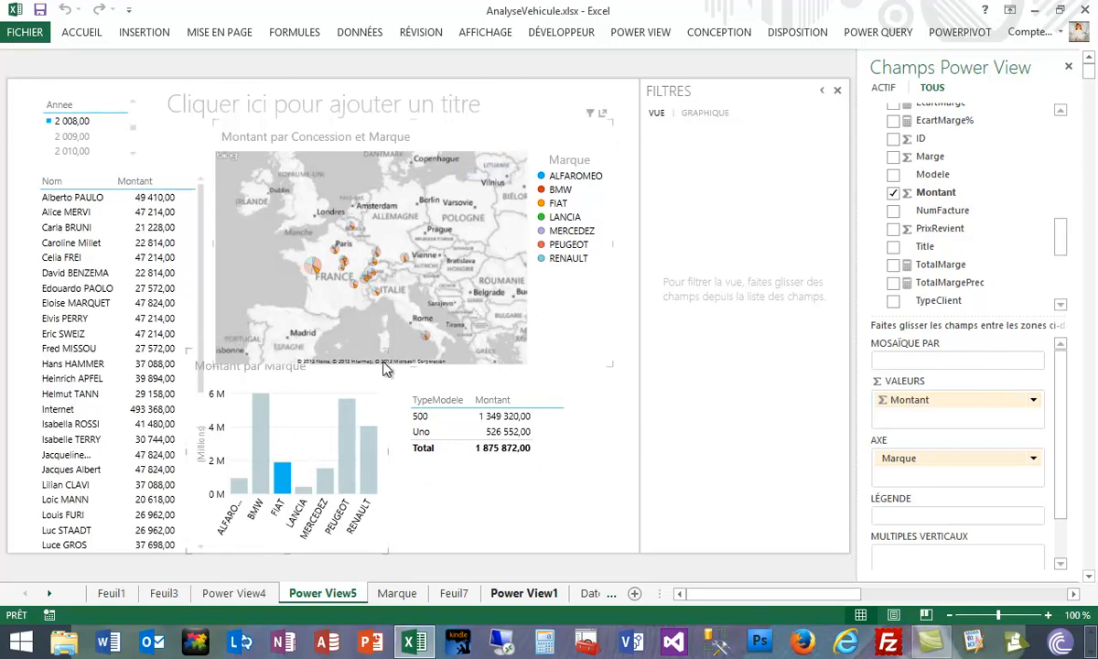
click(602, 116)
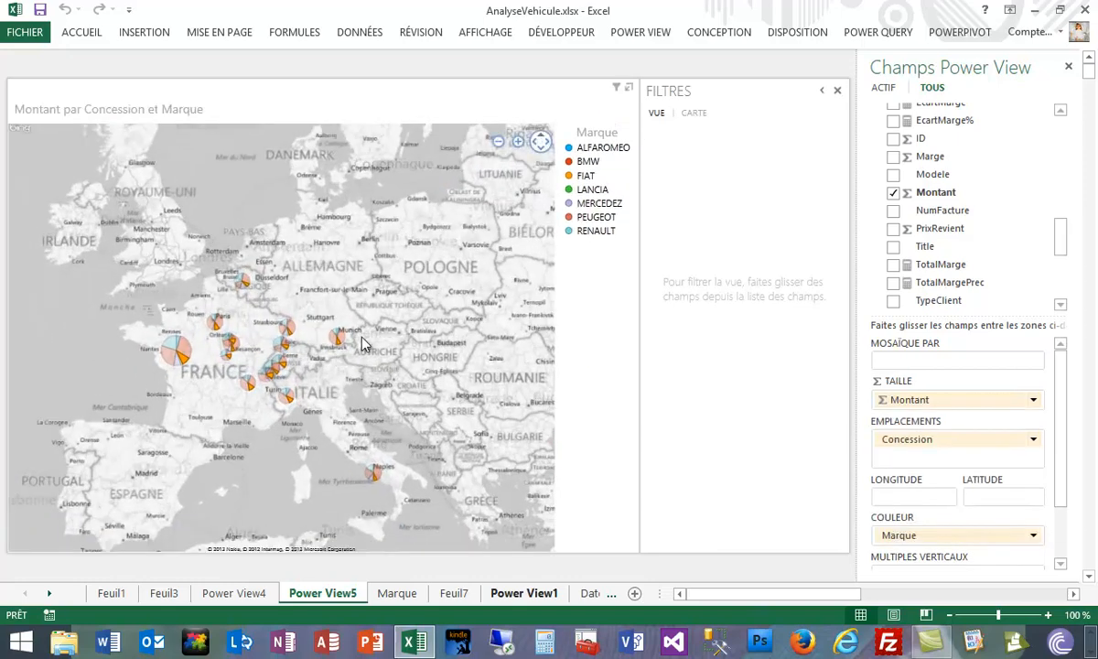
click(589, 88)
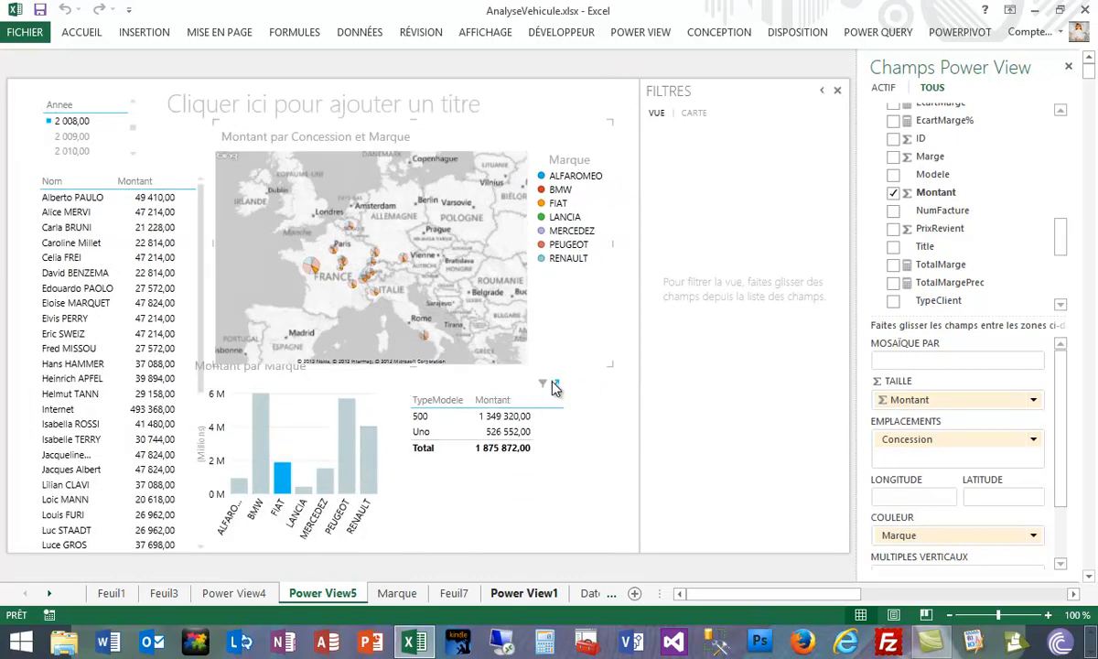
click(556, 385)
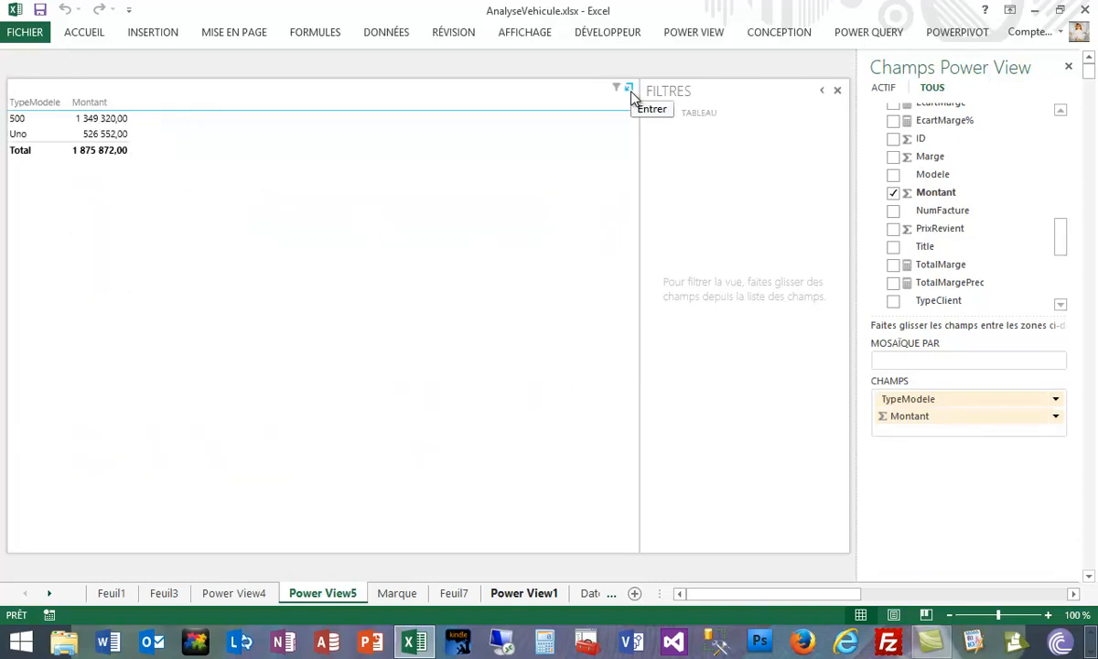
click(629, 92)
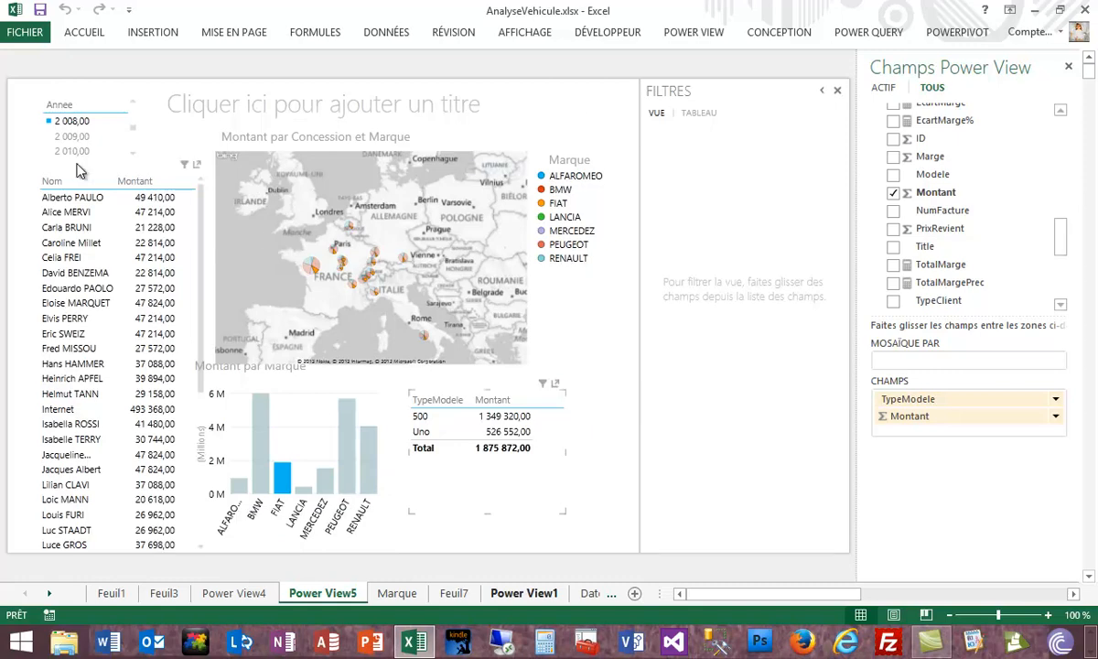
- Display the salesperson table's filters, try its Nom filter on a single salesperson, and clear that selection
click(186, 167)
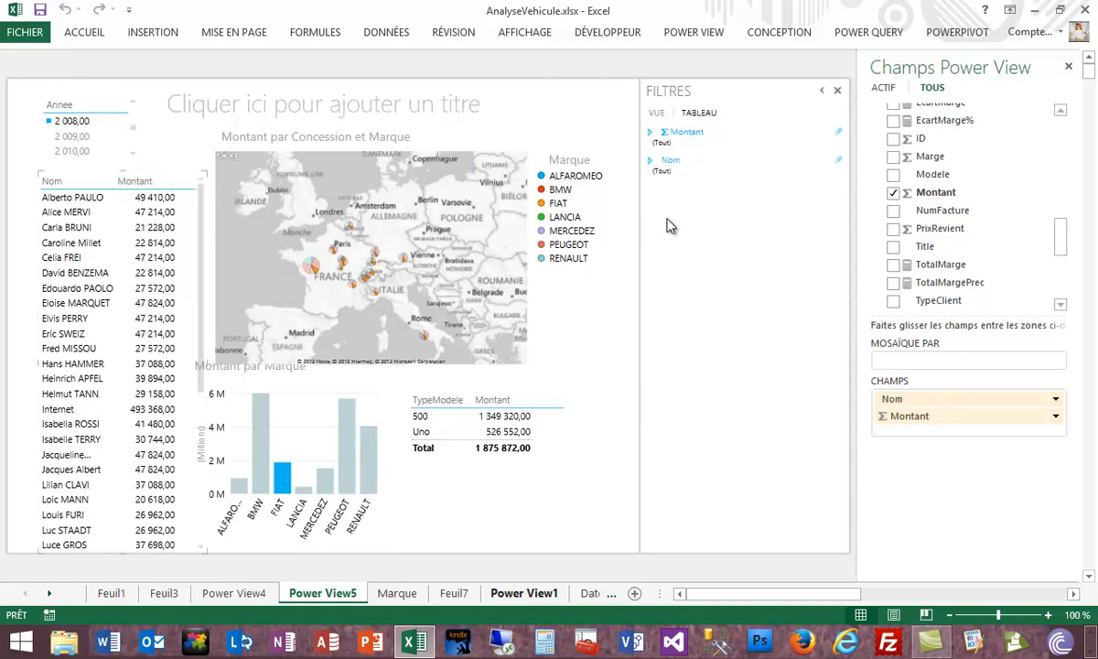
click(651, 164)
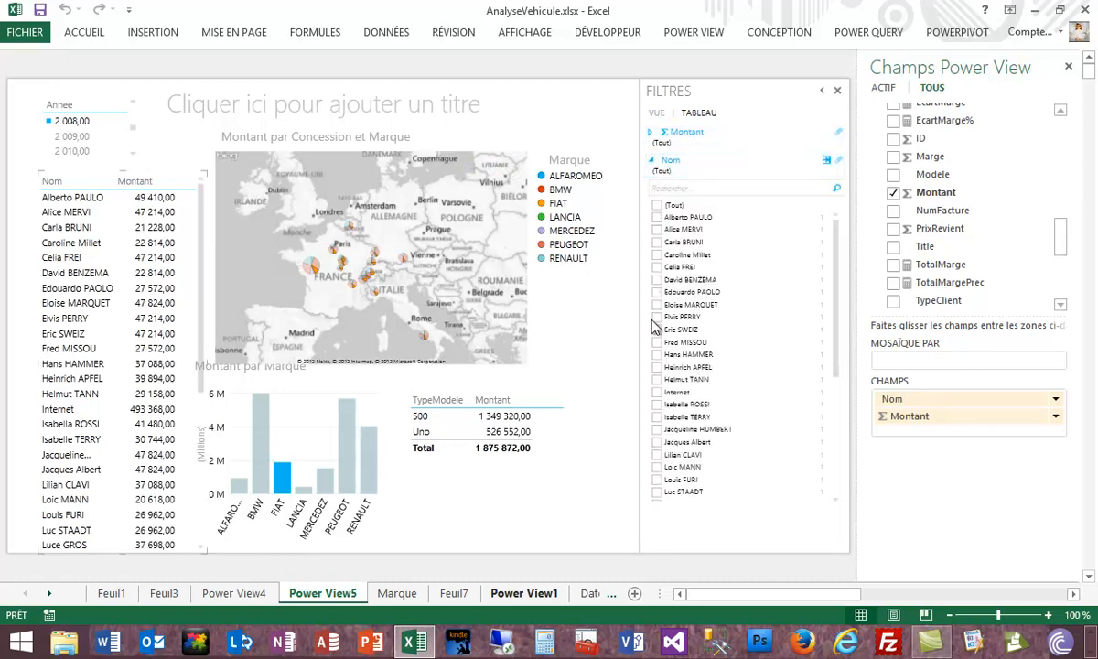
click(657, 354)
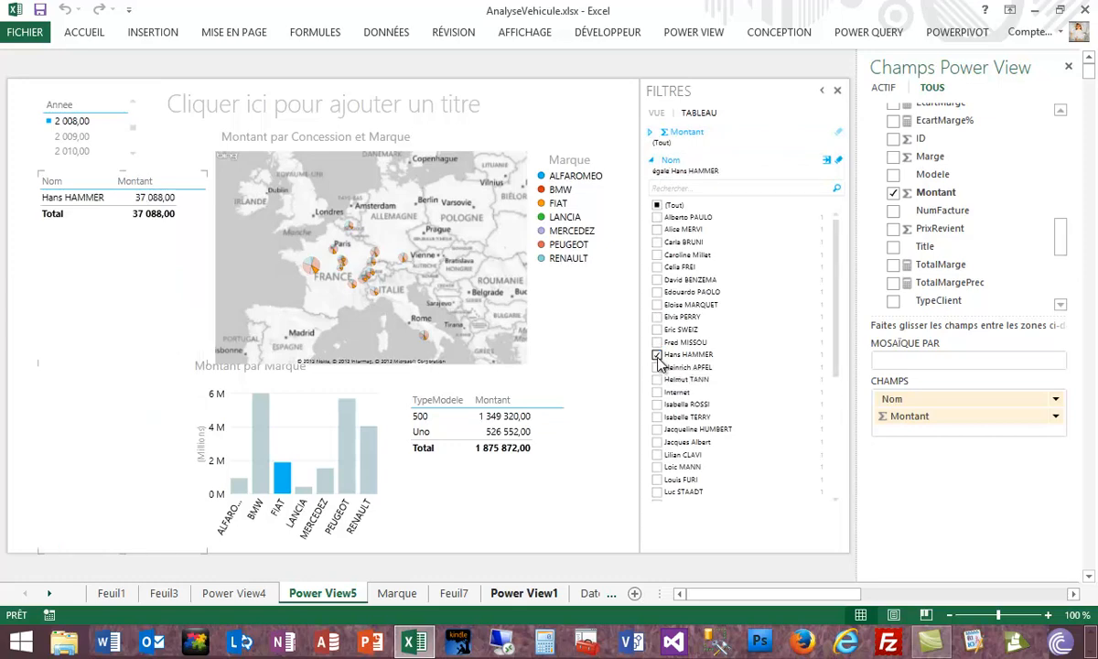
click(657, 355)
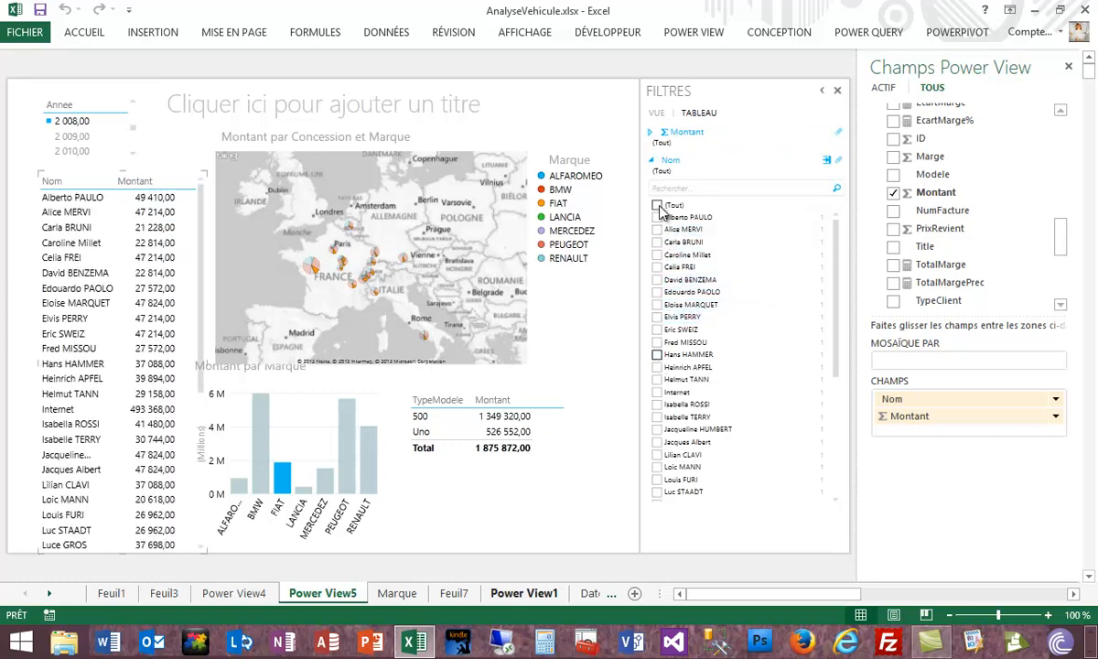
- Lower the upper limit of the salesperson table's Montant filter range to about 316 831
click(649, 136)
drag(836, 160, 654, 163)
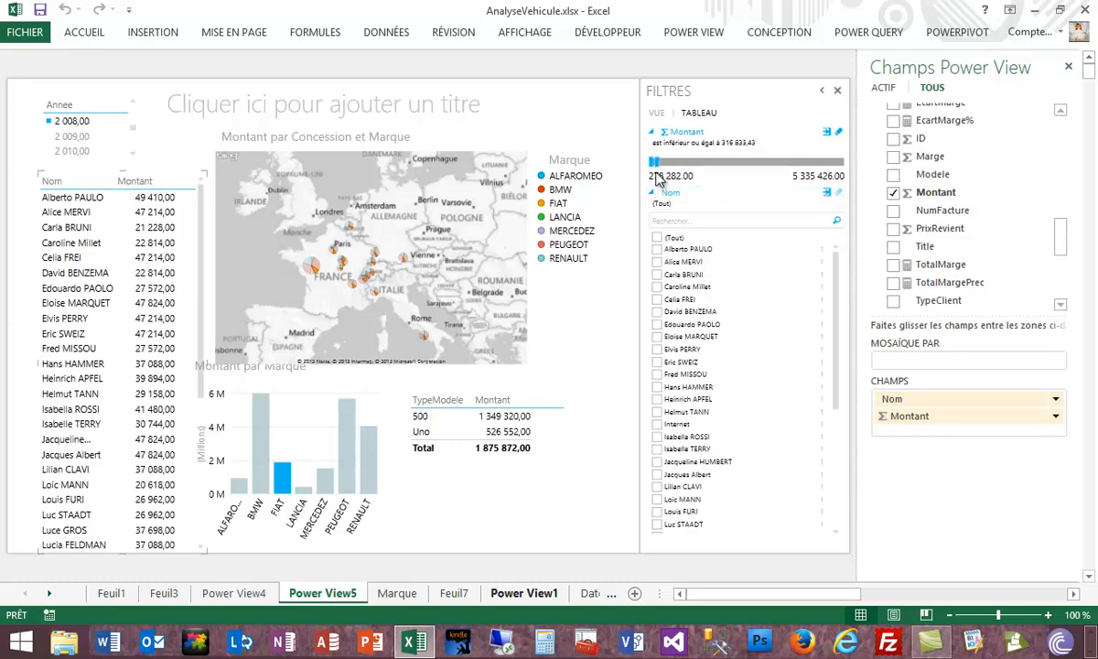
mouse_move(656, 162)
mouse_down()
mouse_move(702, 162)
mouse_move(644, 164)
mouse_move(666, 163)
mouse_move(657, 165)
mouse_up()
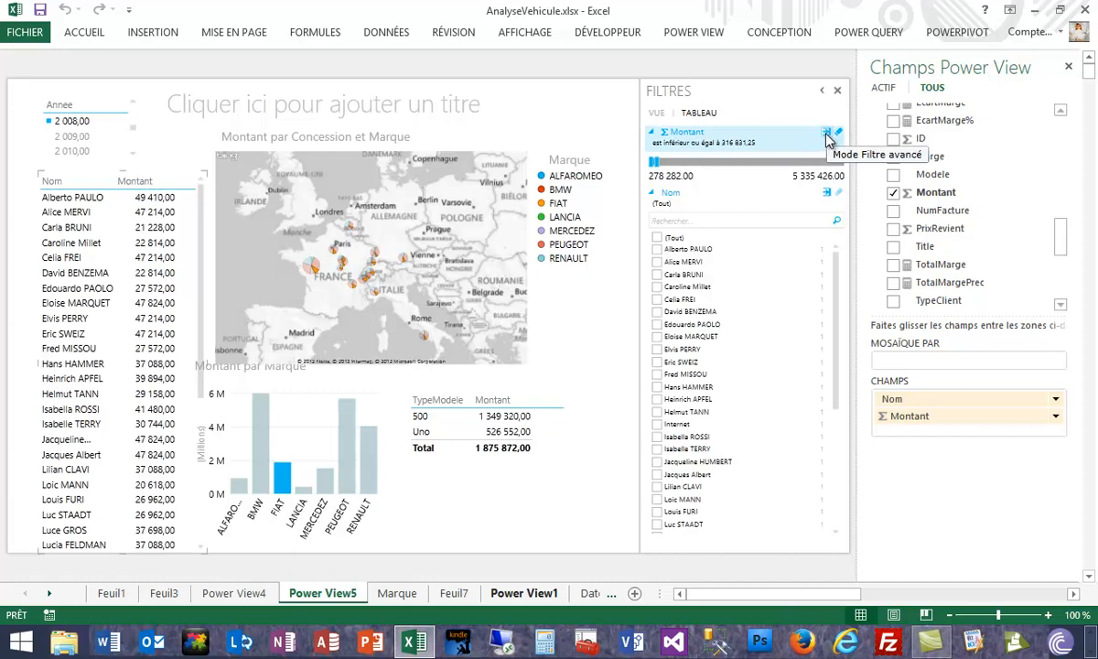
- Apply an advanced Montant filter to the salesperson table with the condition "est inférieur ou égal à" 25000
click(828, 137)
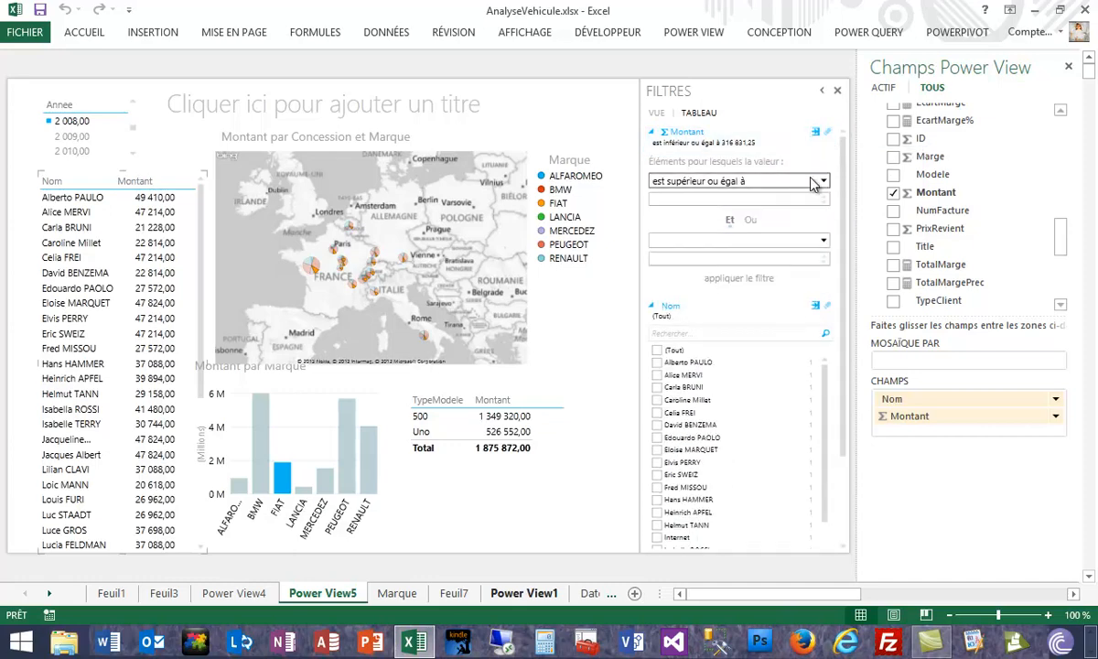
click(707, 199)
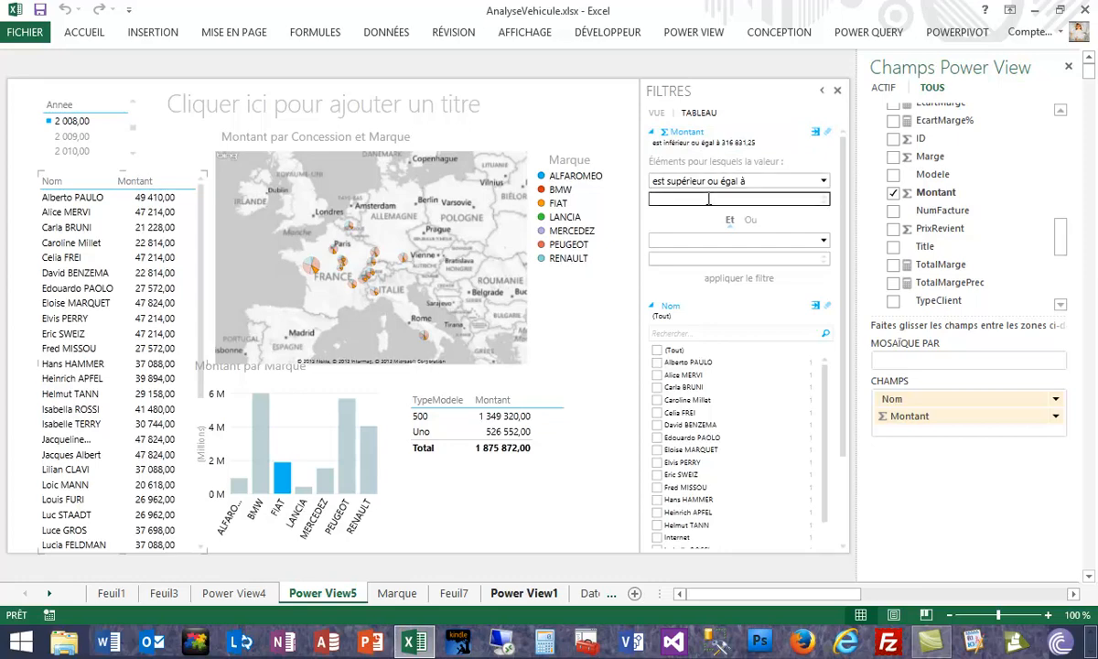
click(824, 182)
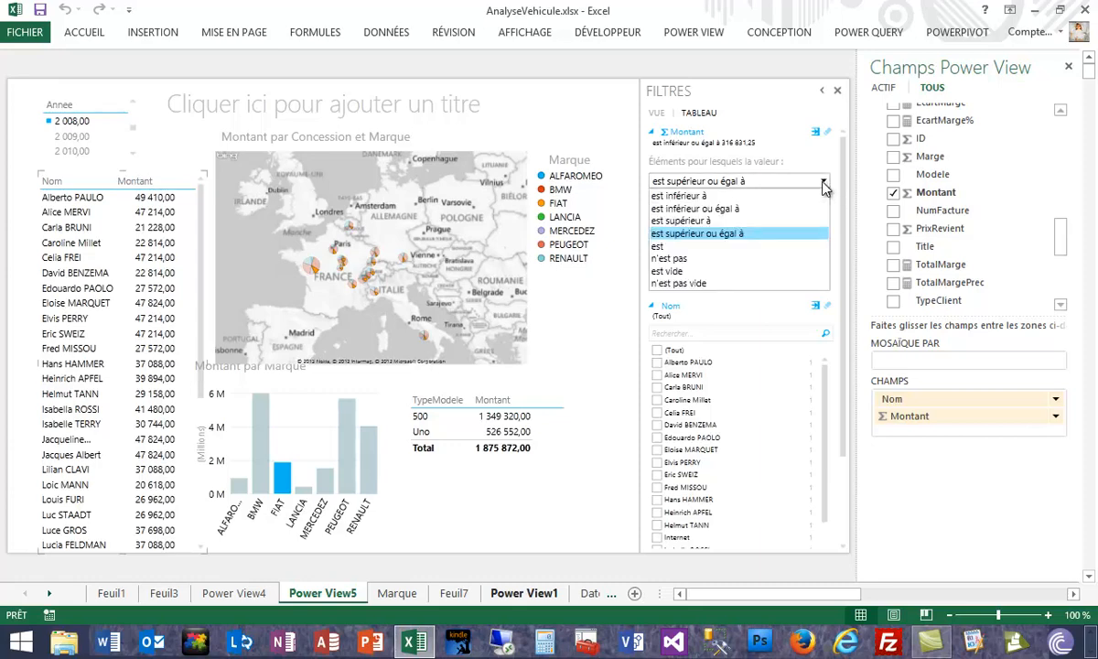
click(721, 208)
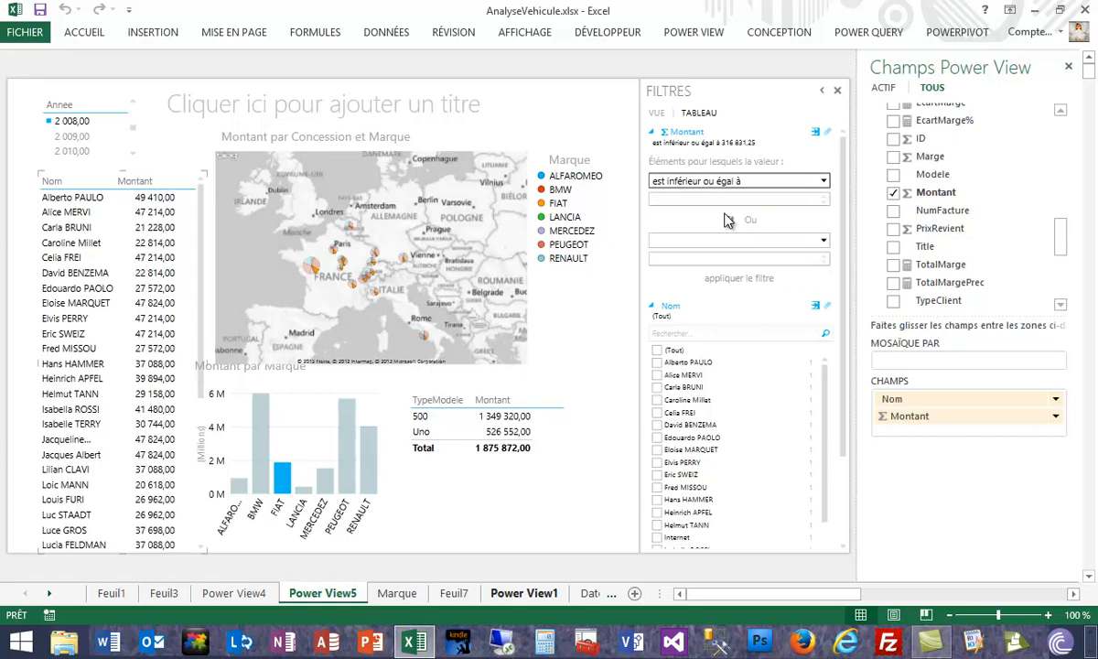
click(724, 200)
text(25000)
click(743, 279)
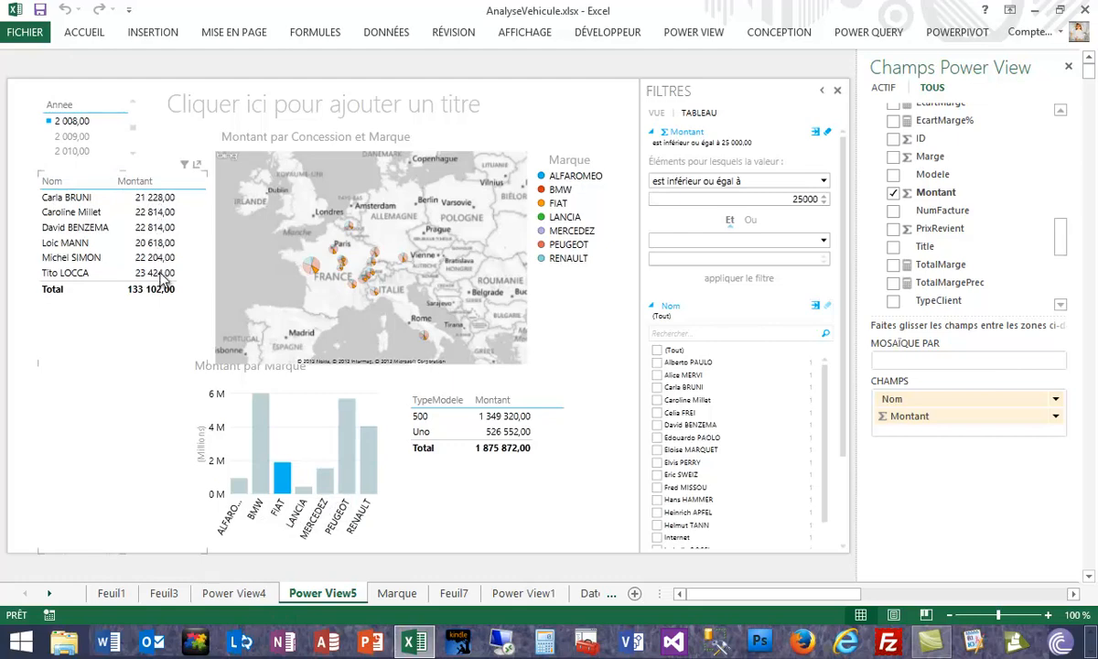
- Check the filtered salesperson table with the LANCIA and BMW columns highlighted in turn, and display the table's filters
click(307, 494)
click(305, 492)
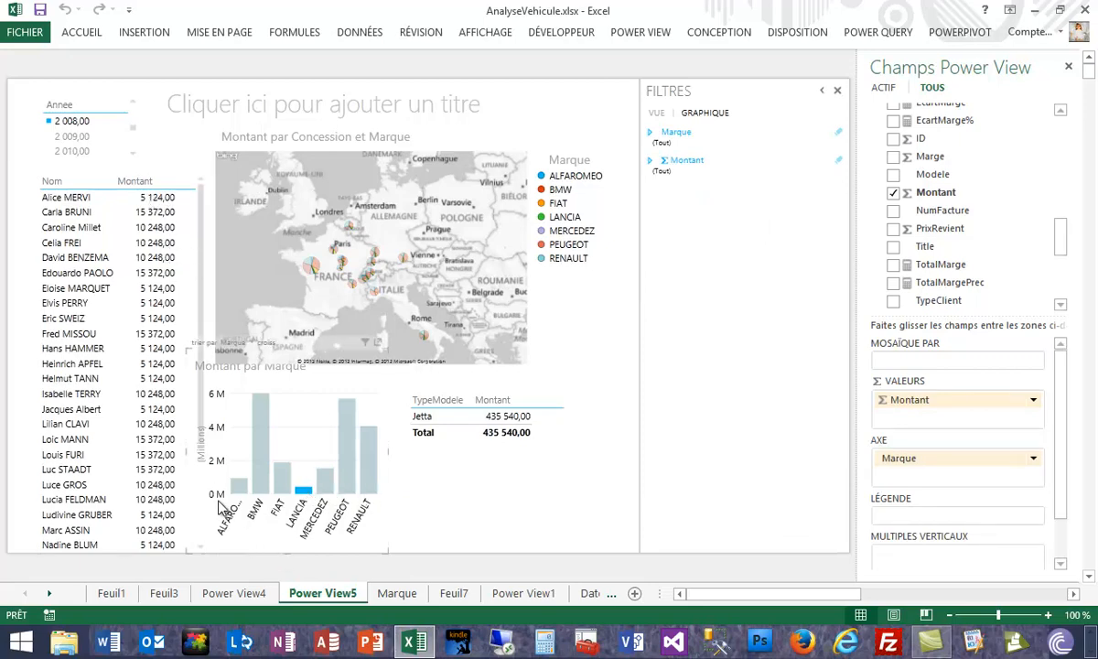
click(262, 464)
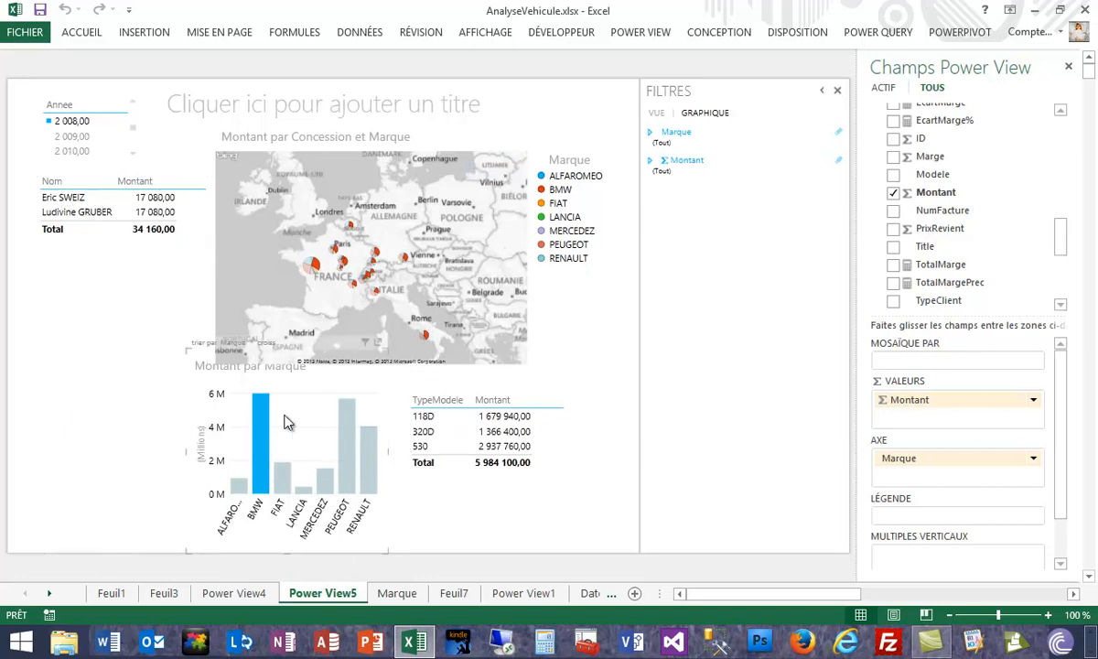
mouse_move(346, 430)
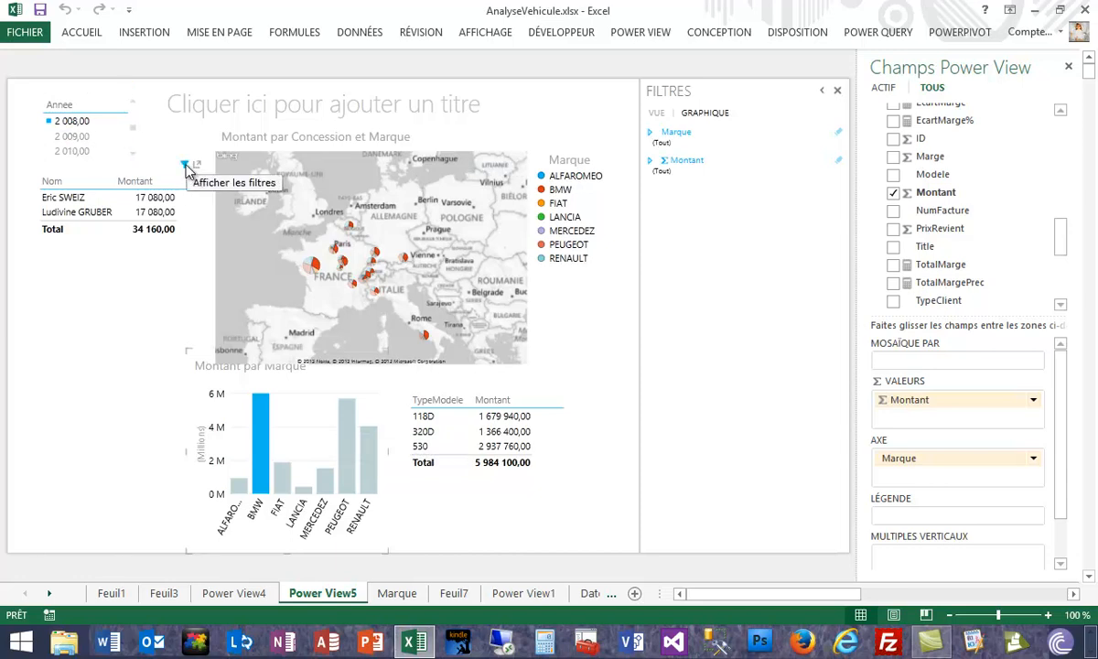
click(186, 169)
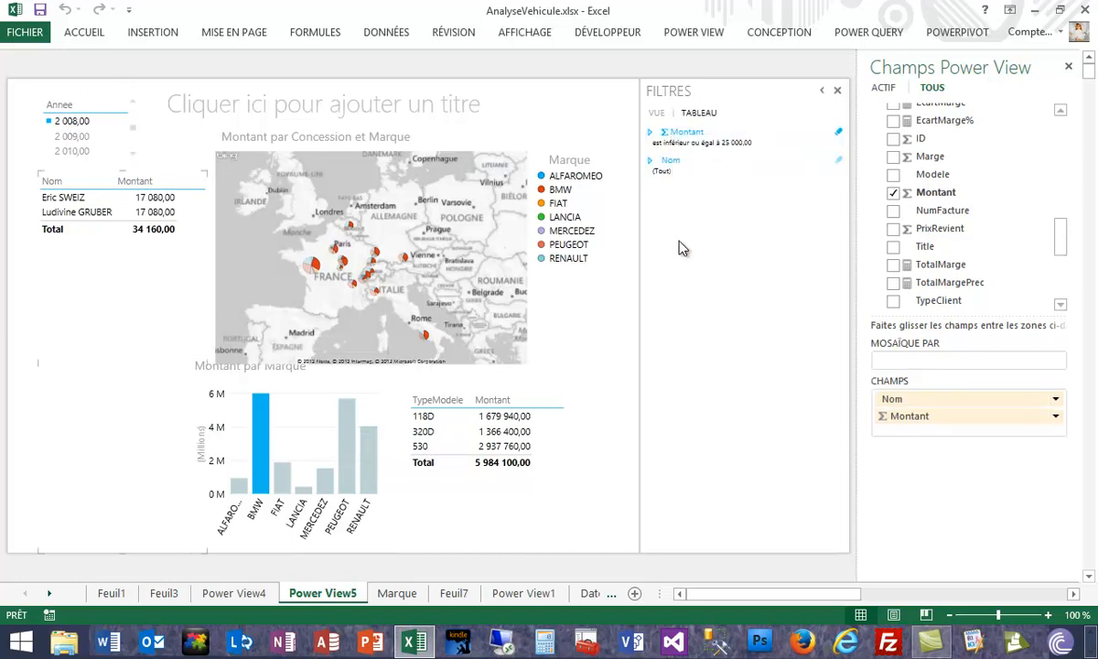